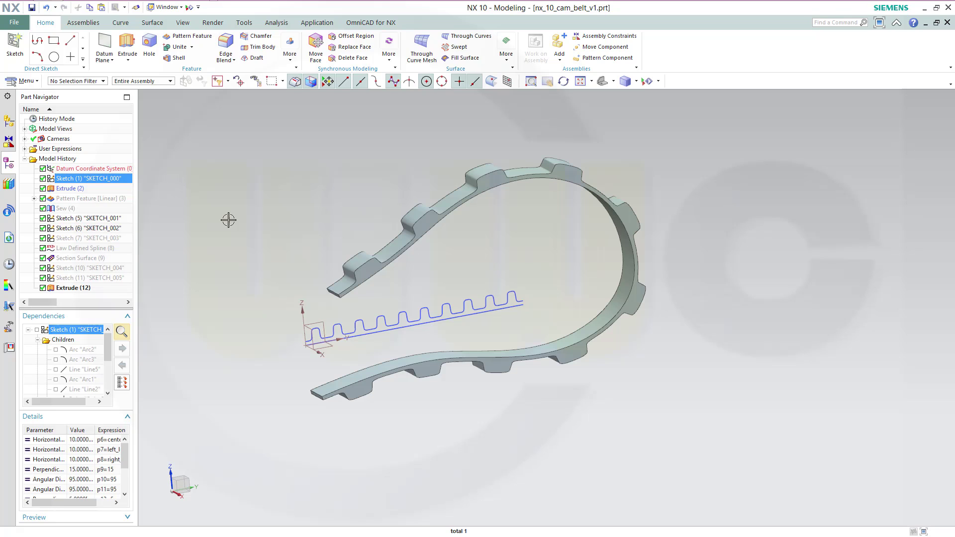
- Make Extrude (2) current, then make Sketch (1) "SKETCH_000" the current feature
{"action": "left_click", "coordinate": [60, 189]}
{"action": "right_click", "coordinate": [60, 190]}
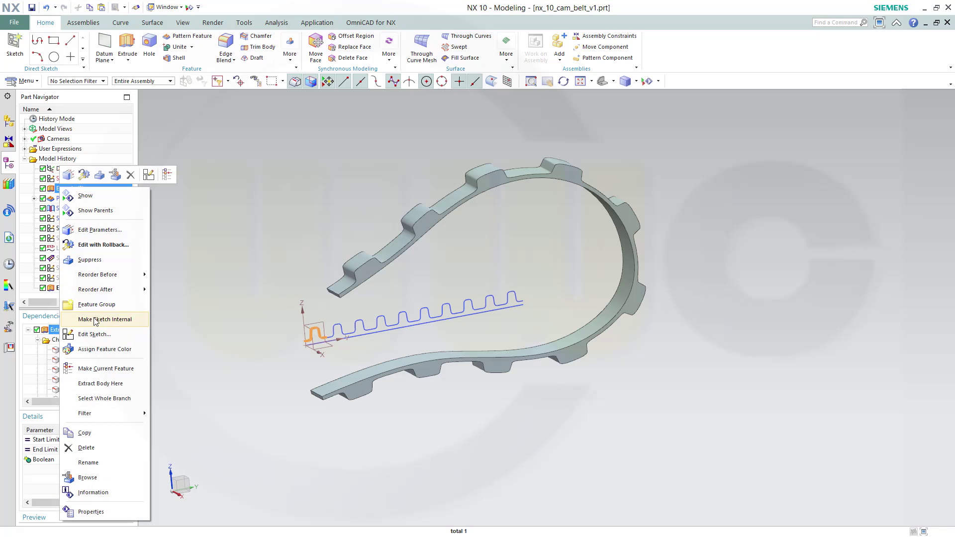
{"action": "left_click", "coordinate": [104, 370]}
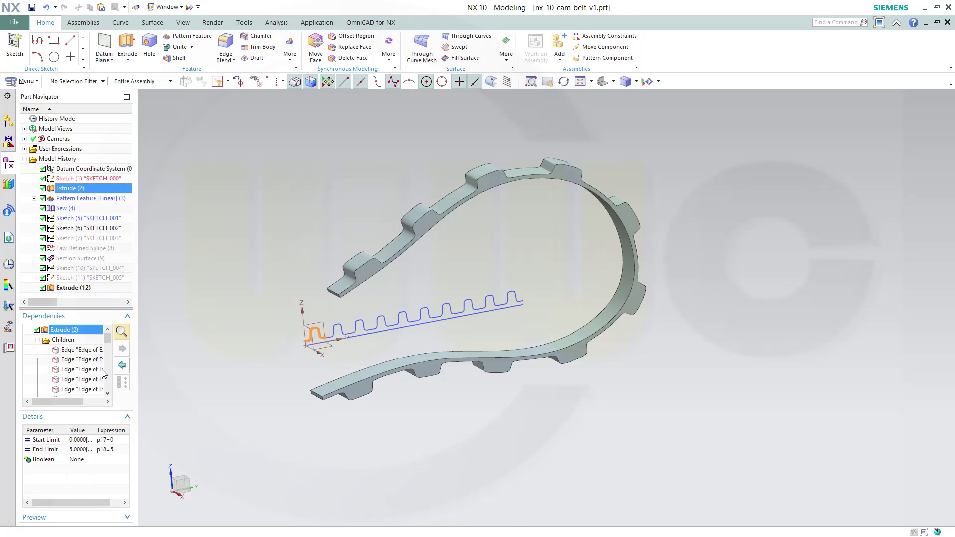
{"action": "left_click", "coordinate": [71, 178]}
{"action": "right_click", "coordinate": [72, 183]}
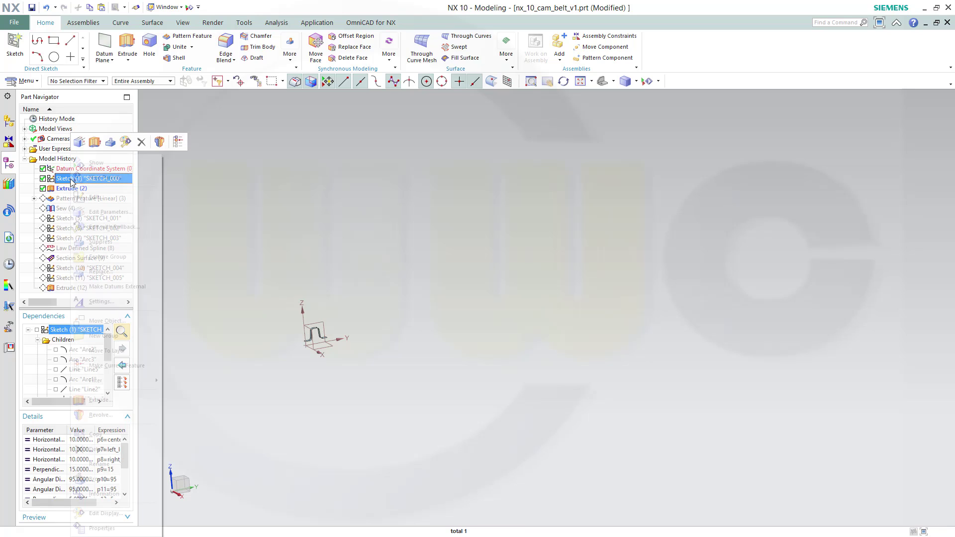
{"action": "left_click", "coordinate": [121, 366]}
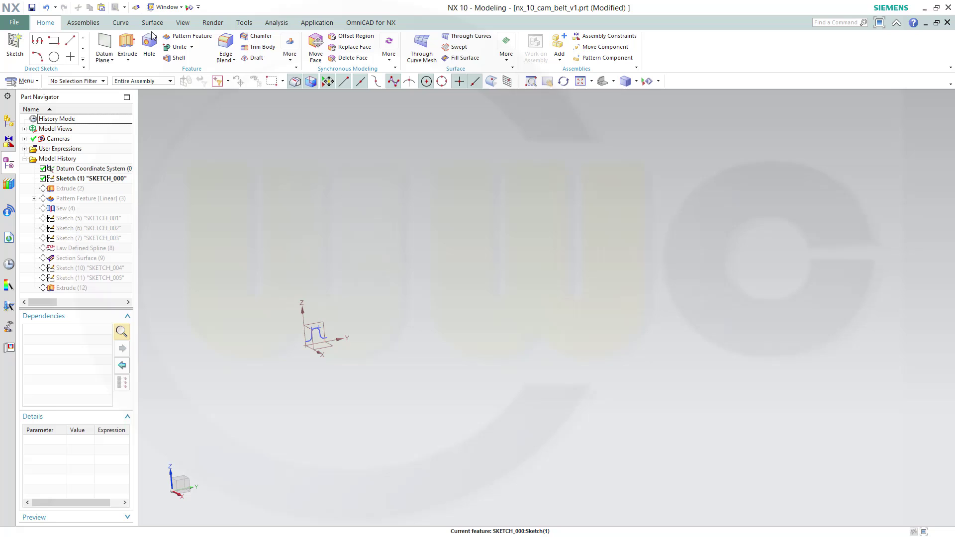
- Start Pattern Geometry and select the tooth sketch curves and reference point
{"action": "left_click", "coordinate": [289, 52]}
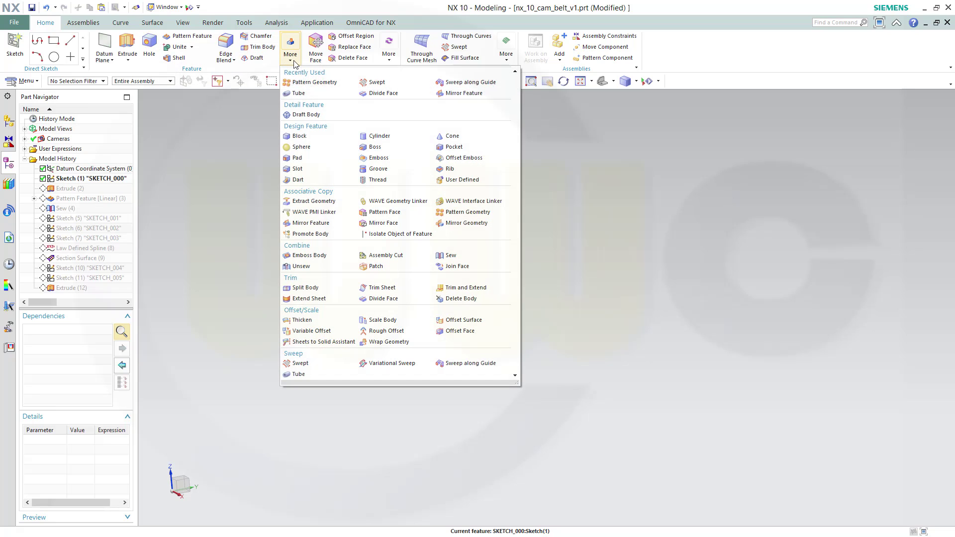
{"action": "left_click", "coordinate": [467, 212]}
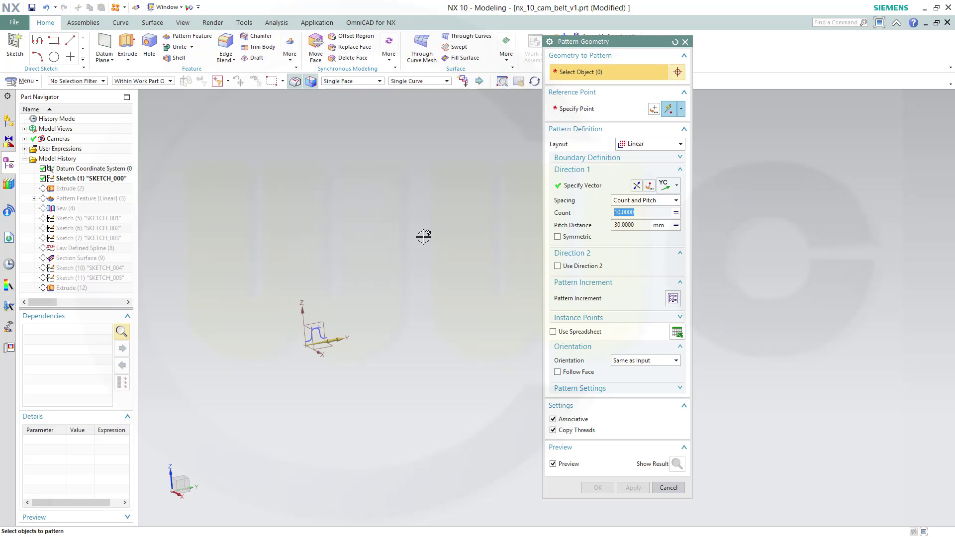
{"action": "left_click", "coordinate": [112, 179]}
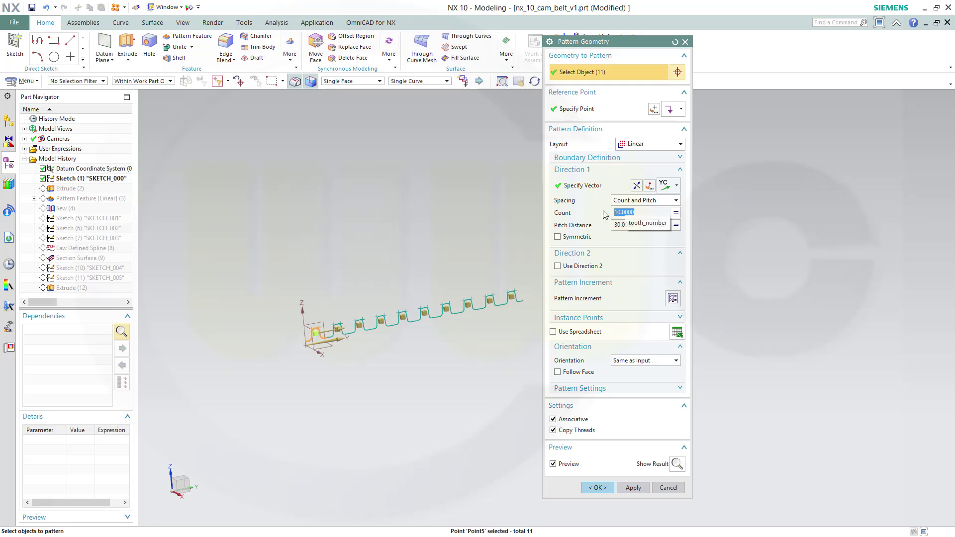
- Set Count to tooth_number and Pitch to pattern_lenght by formula, creating the linear pattern
{"action": "left_click", "coordinate": [677, 214]}
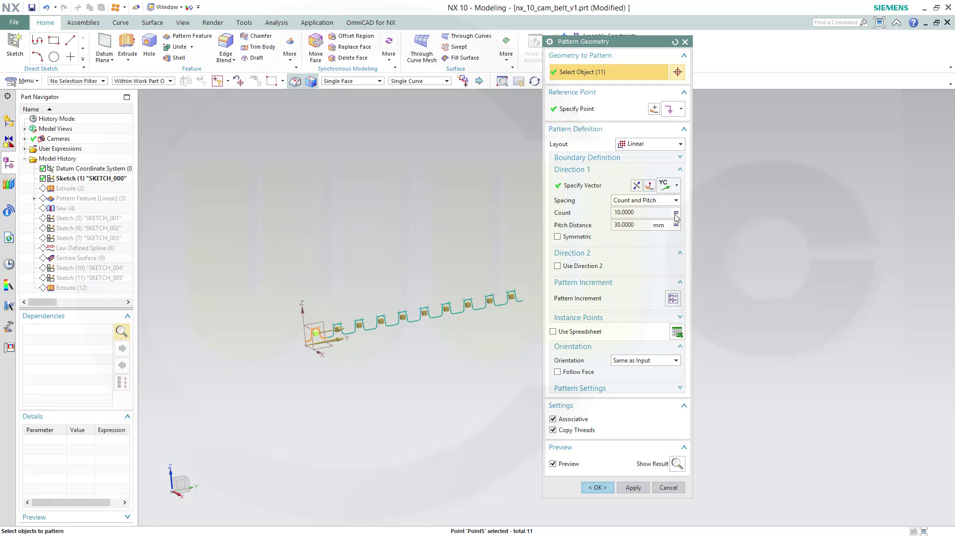
{"action": "left_click", "coordinate": [682, 244]}
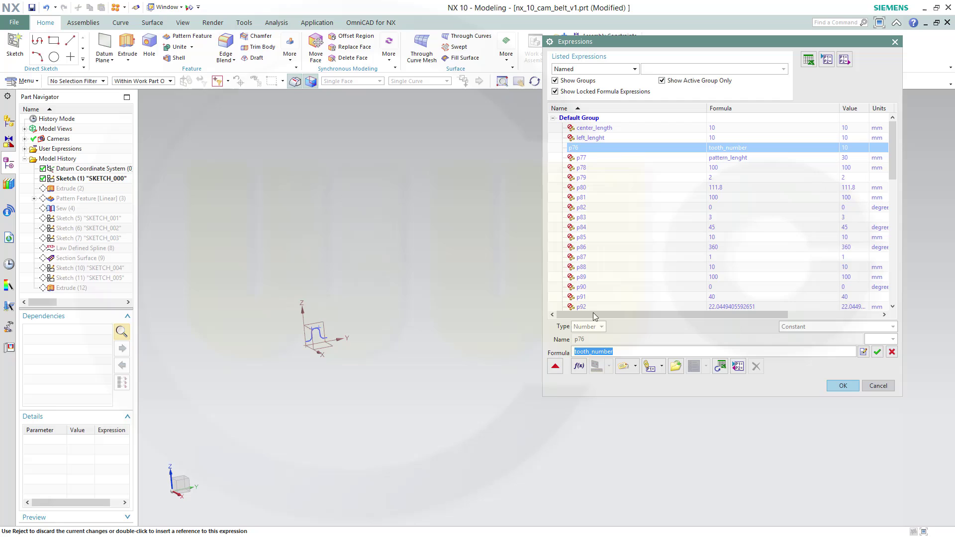
{"action": "left_click", "coordinate": [843, 387]}
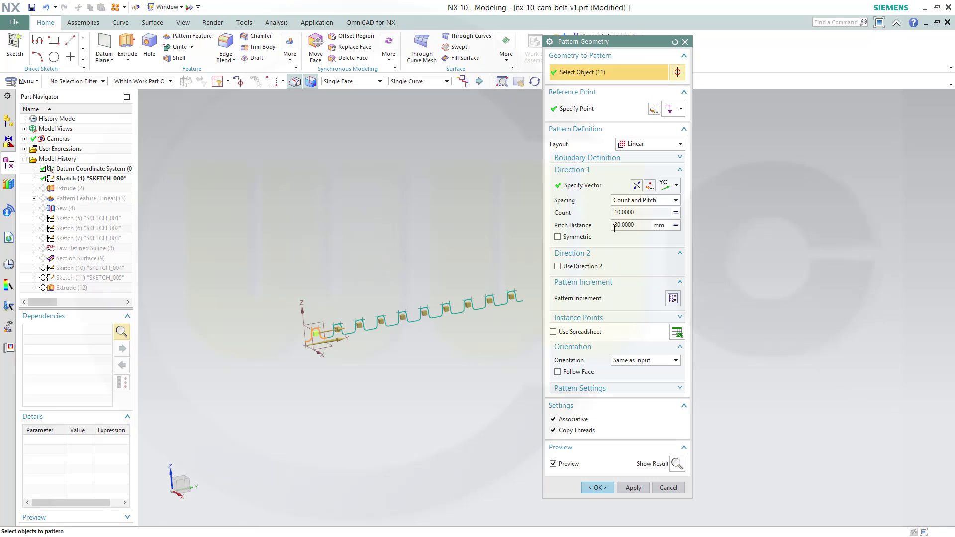
{"action": "left_click", "coordinate": [677, 225]}
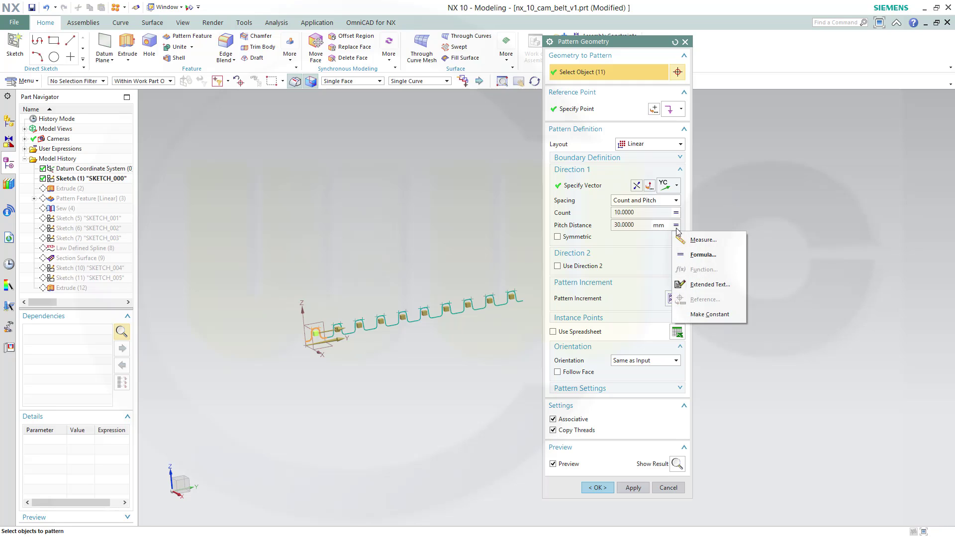
{"action": "left_click", "coordinate": [702, 255]}
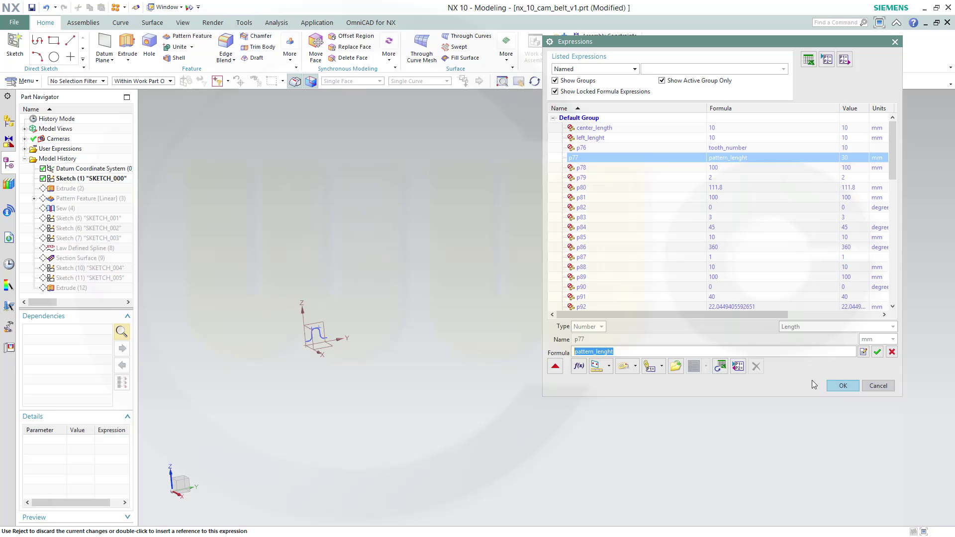
{"action": "left_click", "coordinate": [841, 387]}
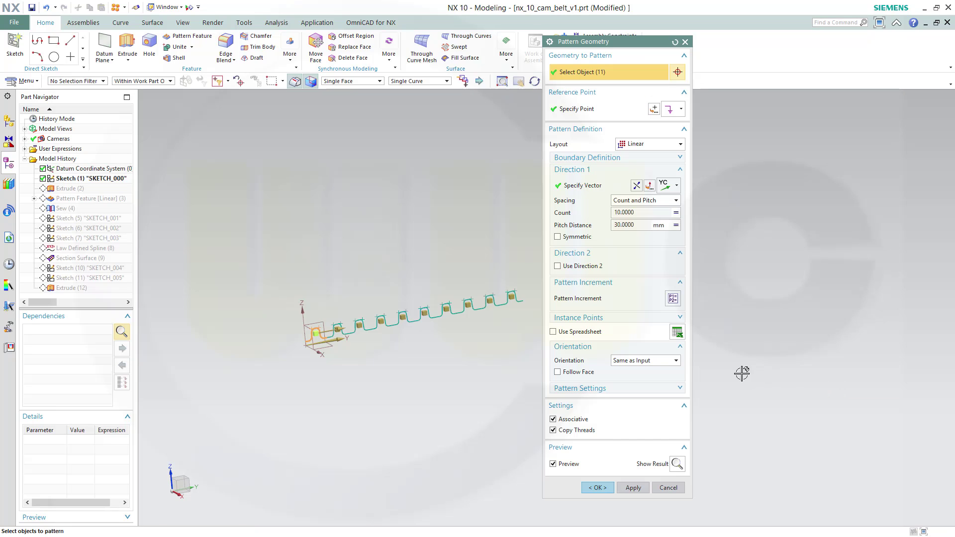
{"action": "left_click", "coordinate": [597, 488]}
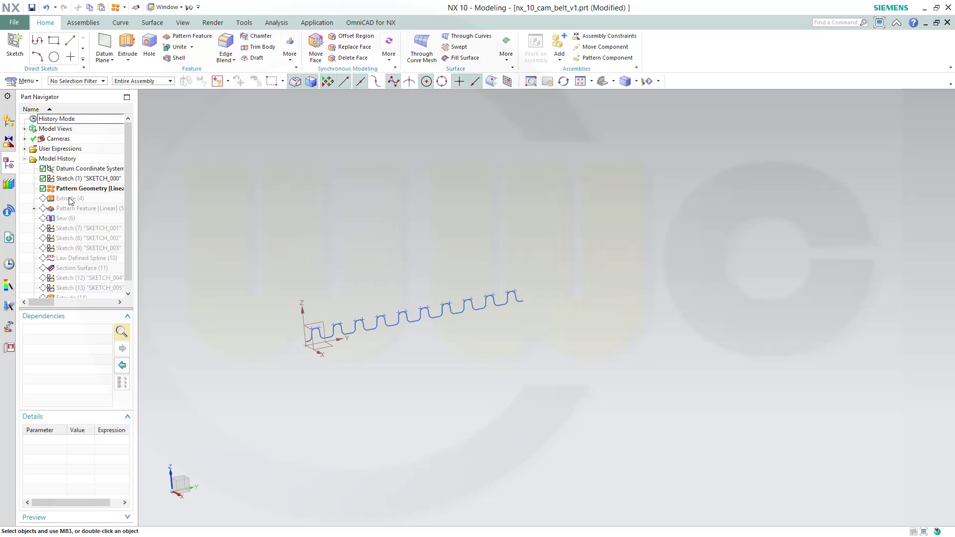
- Make Extrude (4) the current feature and hide the Pattern Geometry curves
{"action": "right_click", "coordinate": [69, 199]}
{"action": "left_click", "coordinate": [104, 258]}
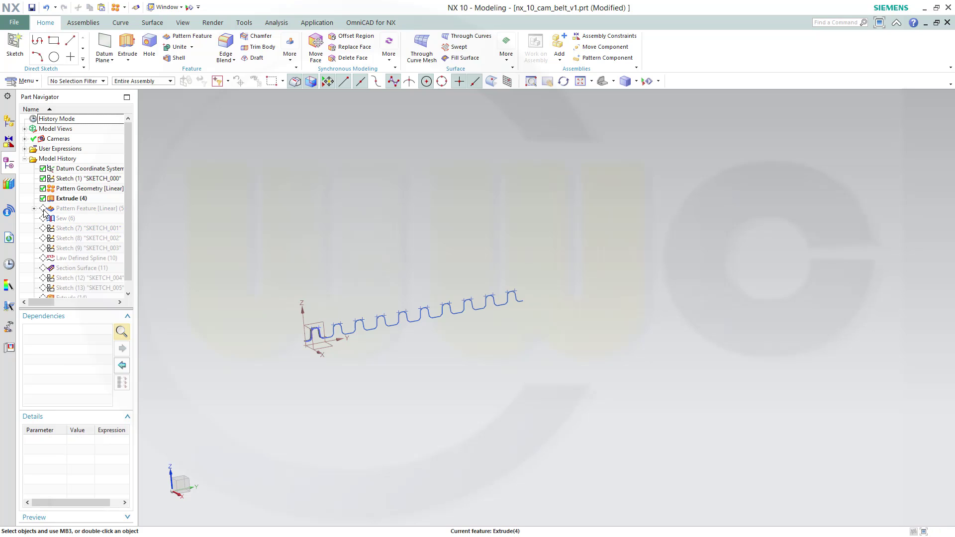
{"action": "right_click", "coordinate": [86, 192]}
{"action": "left_click", "coordinate": [106, 197]}
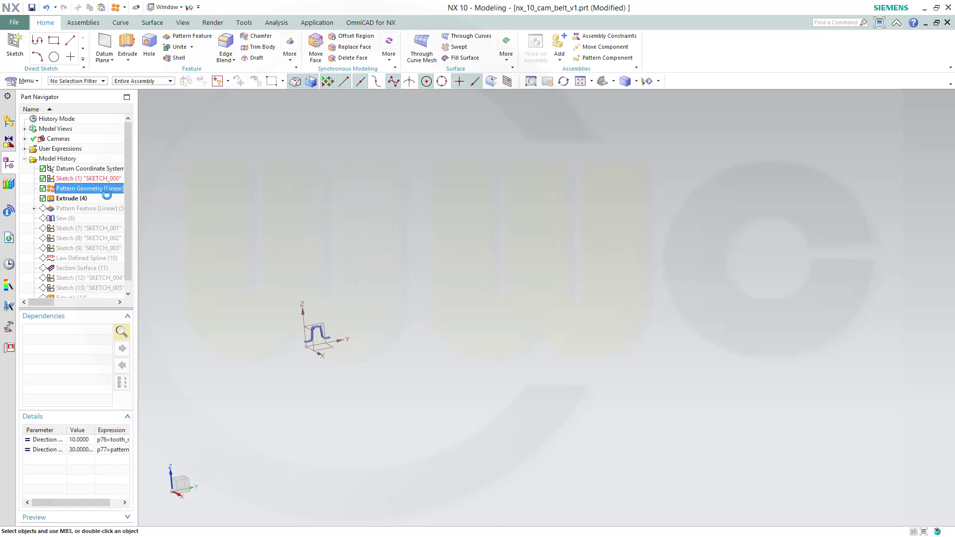
- Edit Extrude (4) to include all patterned tooth curves, extruded 5 mm
{"action": "double_click", "coordinate": [72, 198]}
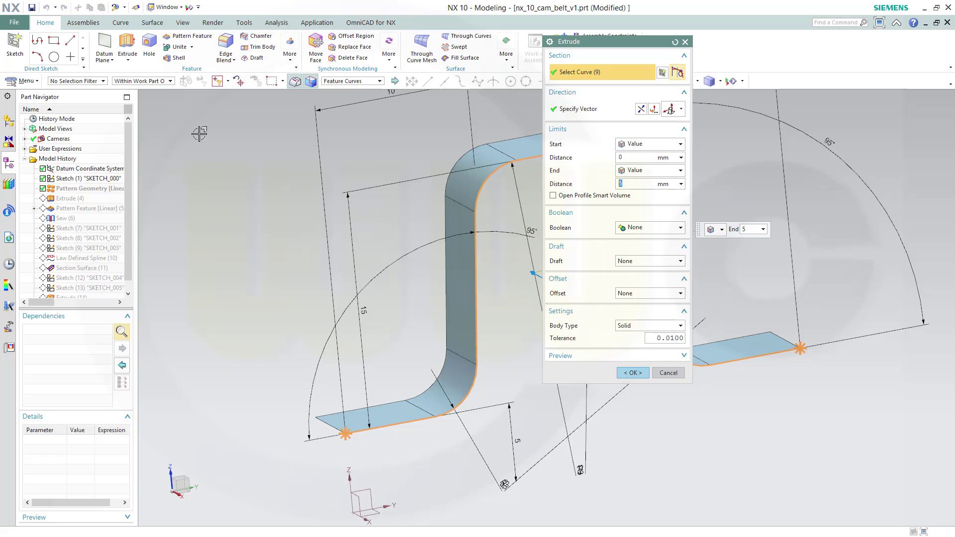
{"action": "left_click_drag", "start_coordinate": [916, 488], "coordinate": [914, 486]}
{"action": "left_click", "coordinate": [86, 192]}
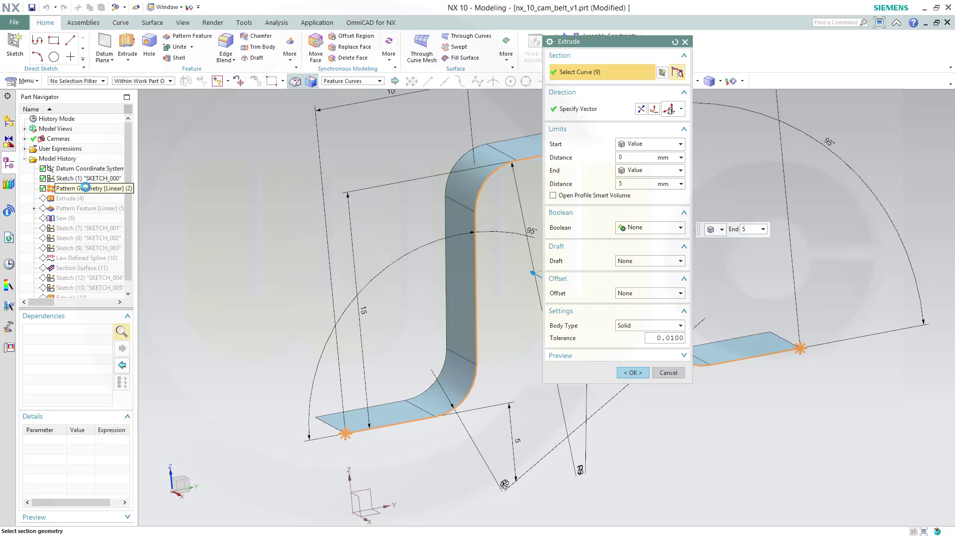
{"action": "scroll", "coordinate": [437, 260], "scroll_direction": "down", "scroll_amount": 5}
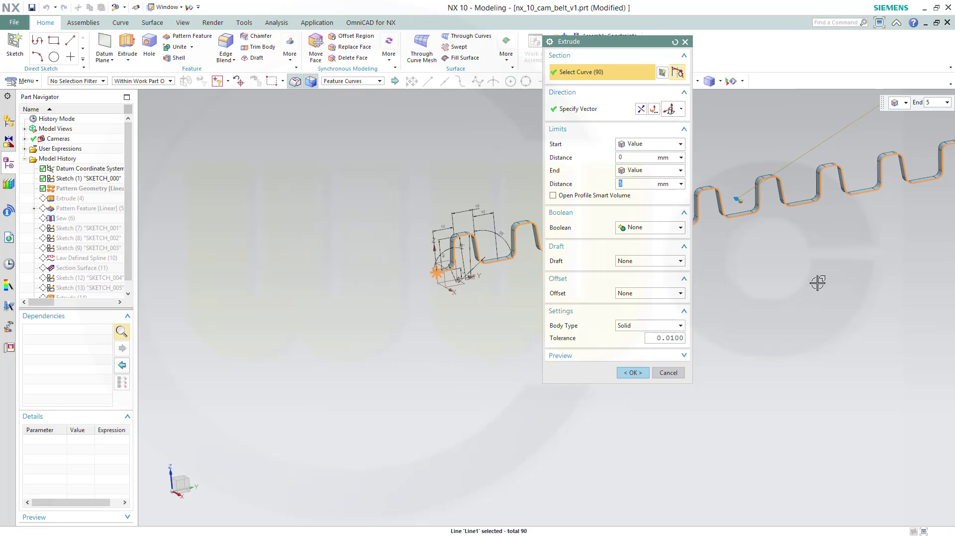
{"action": "scroll", "coordinate": [853, 263], "scroll_direction": "down", "scroll_amount": 5}
{"action": "scroll", "coordinate": [358, 284], "scroll_direction": "down", "scroll_amount": 3}
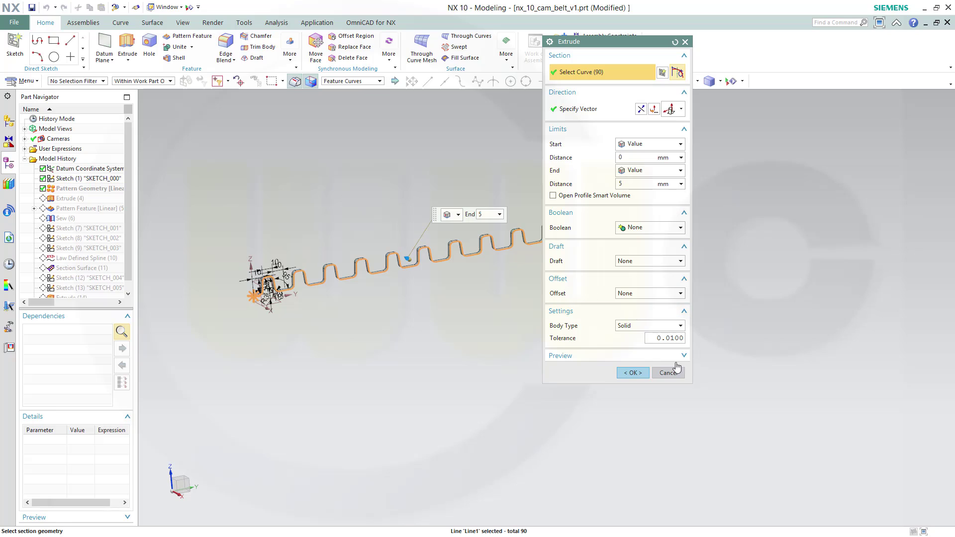
{"action": "left_click", "coordinate": [632, 373]}
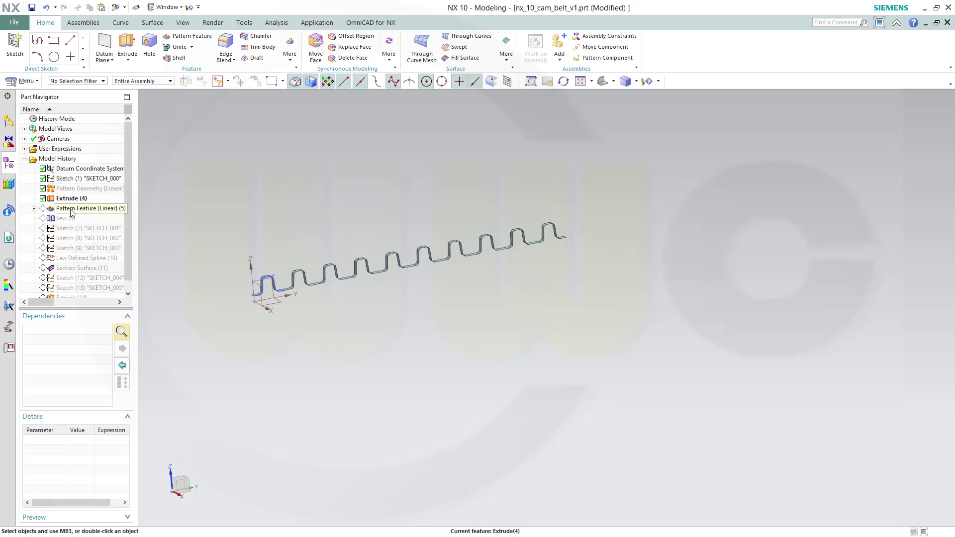
- Suppress the old linear tooth pattern and make Sew (6) the current feature
{"action": "right_click", "coordinate": [71, 210]}
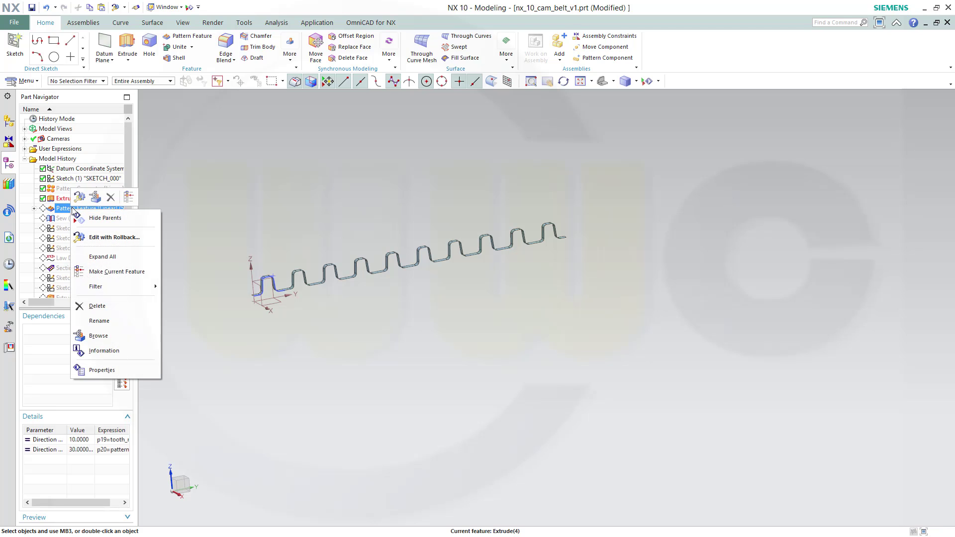
{"action": "left_click", "coordinate": [116, 272]}
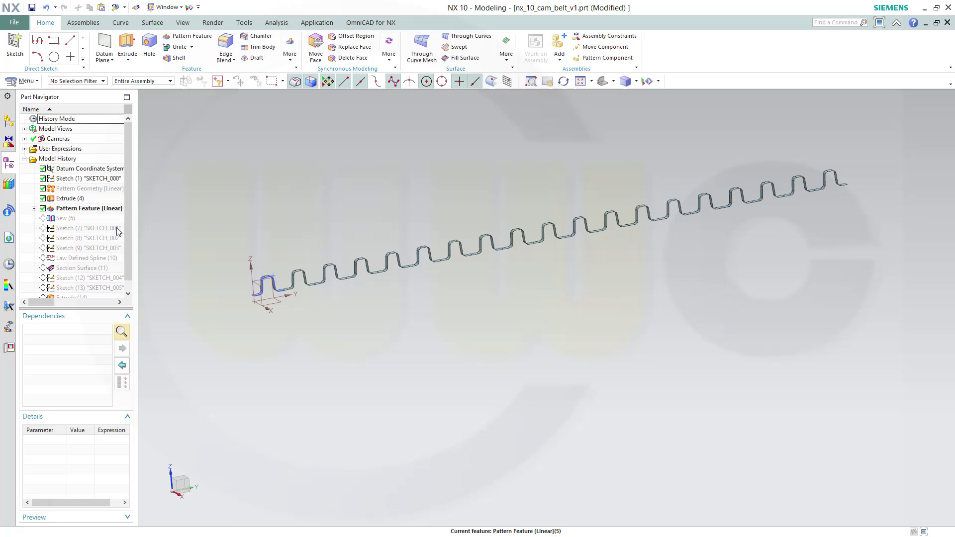
{"action": "left_click", "coordinate": [43, 208]}
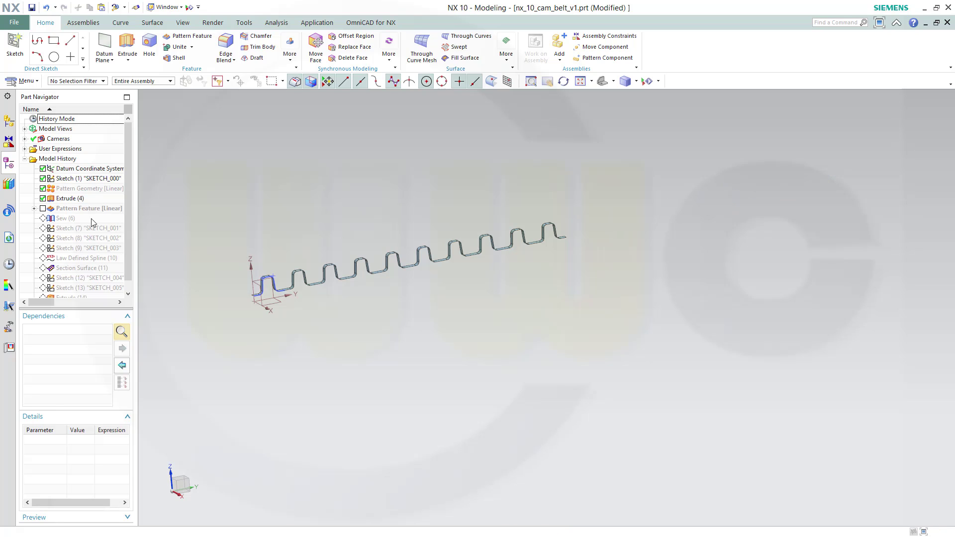
{"action": "right_click", "coordinate": [59, 221]}
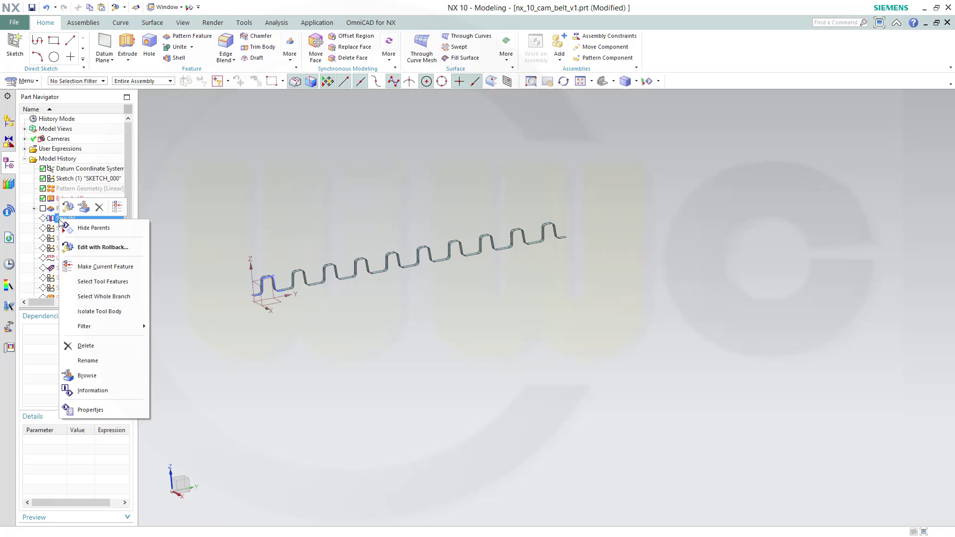
{"action": "left_click", "coordinate": [109, 267]}
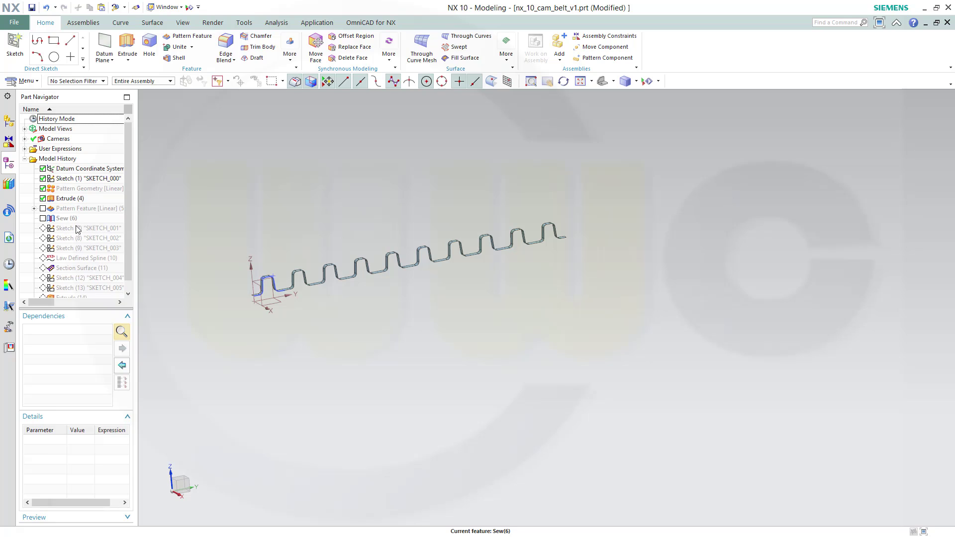
- Set Extrude (4)'s start limit to Symmetric Value
{"action": "double_click", "coordinate": [67, 199]}
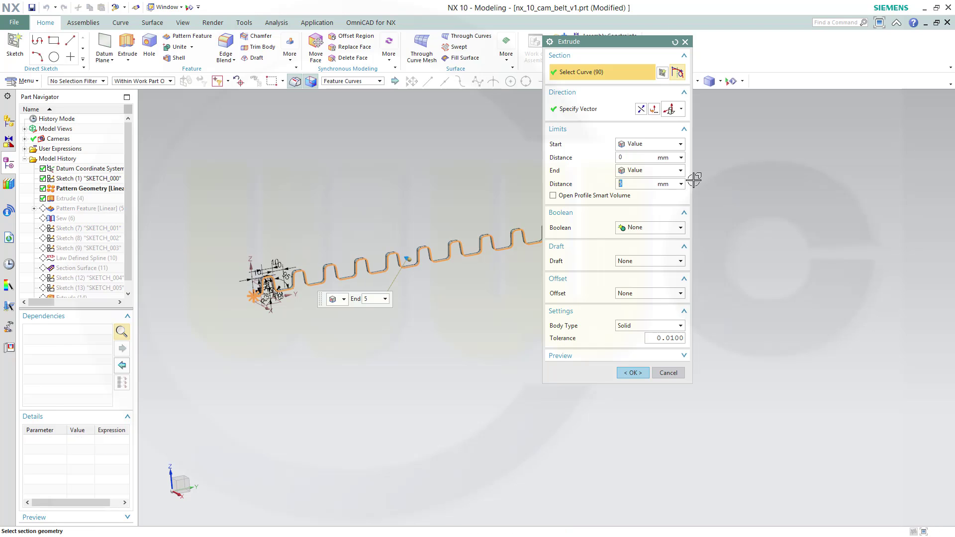
{"action": "left_click", "coordinate": [681, 144]}
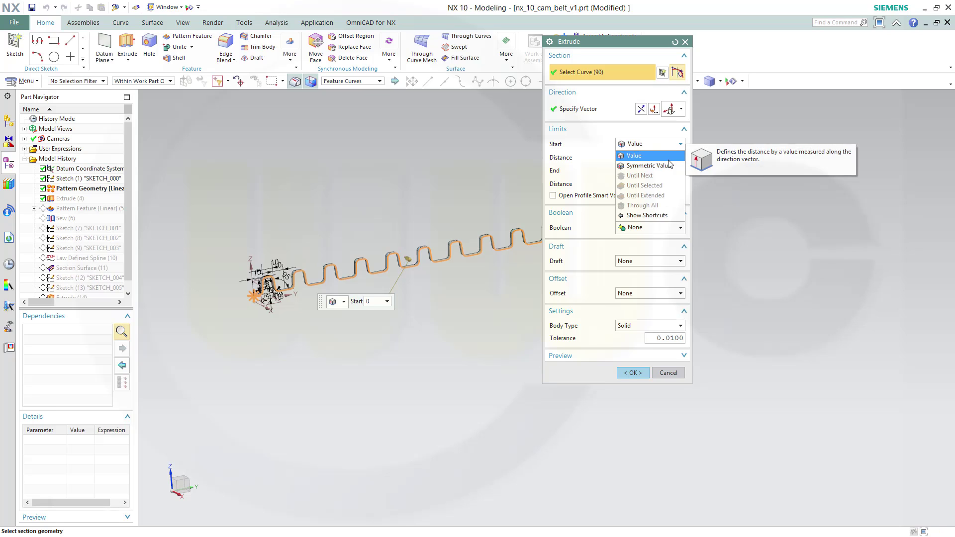
{"action": "left_click", "coordinate": [697, 164]}
{"action": "left_click", "coordinate": [633, 347]}
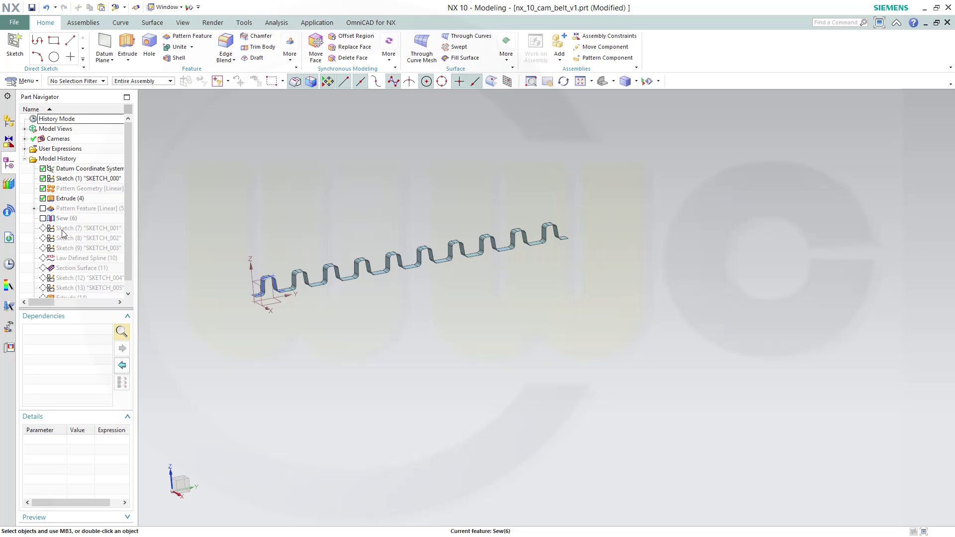
- Make Sketch (7) current, hide Extrude (4), and expand User Expressions
{"action": "right_click", "coordinate": [63, 230]}
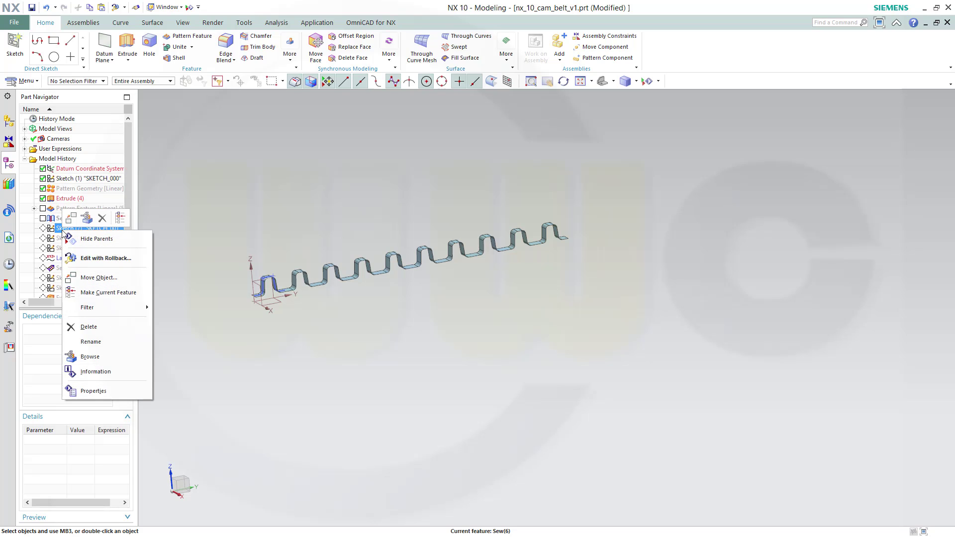
{"action": "left_click", "coordinate": [97, 293]}
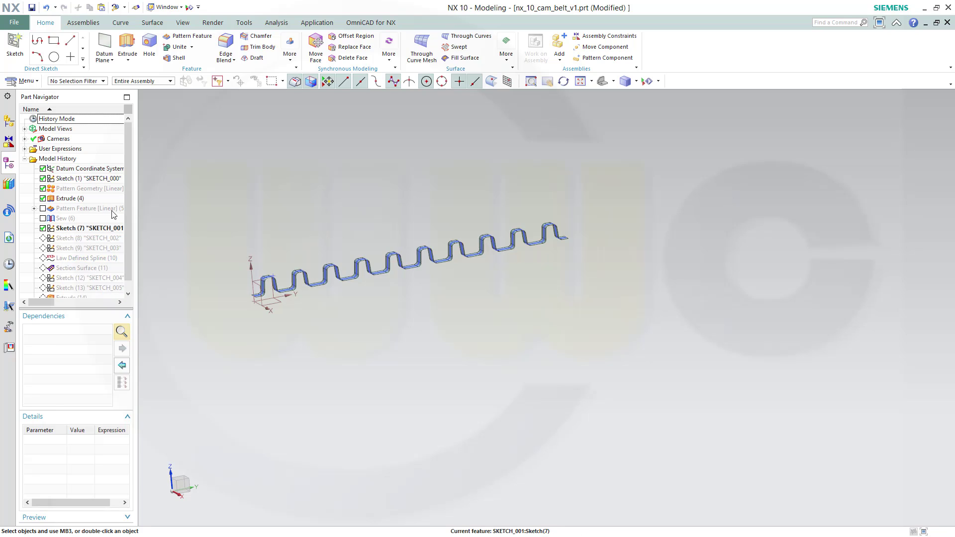
{"action": "right_click", "coordinate": [72, 201]}
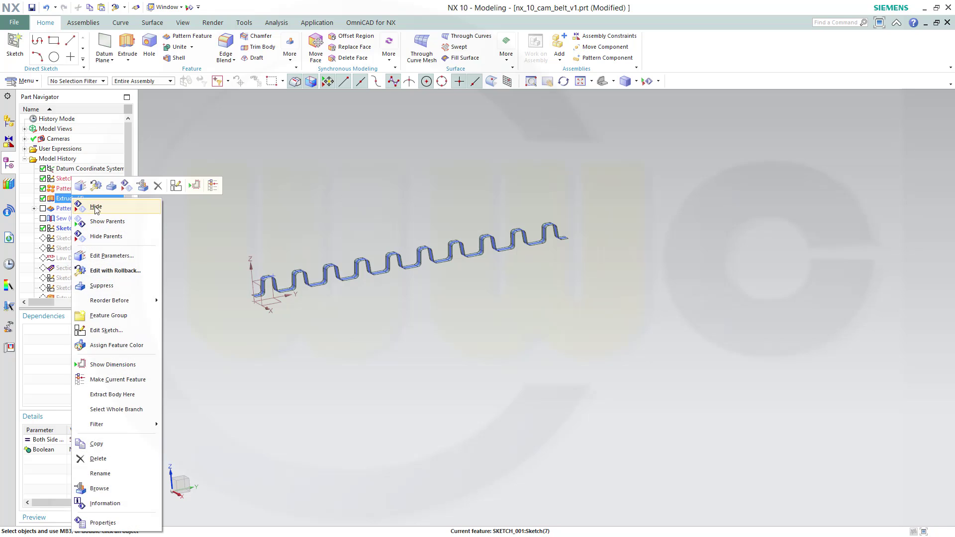
{"action": "left_click", "coordinate": [94, 206]}
{"action": "scroll", "coordinate": [185, 245], "scroll_direction": "down", "scroll_amount": 3}
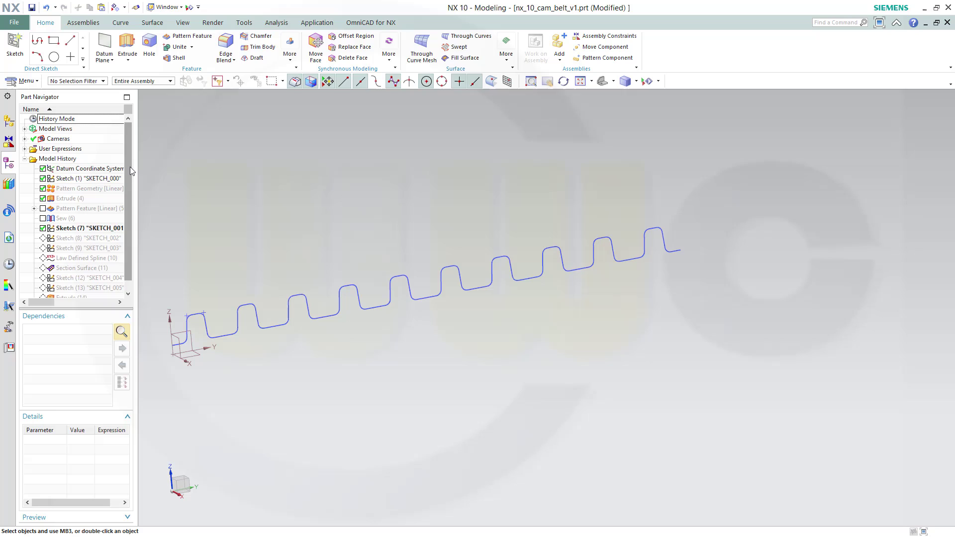
{"action": "left_click", "coordinate": [25, 149]}
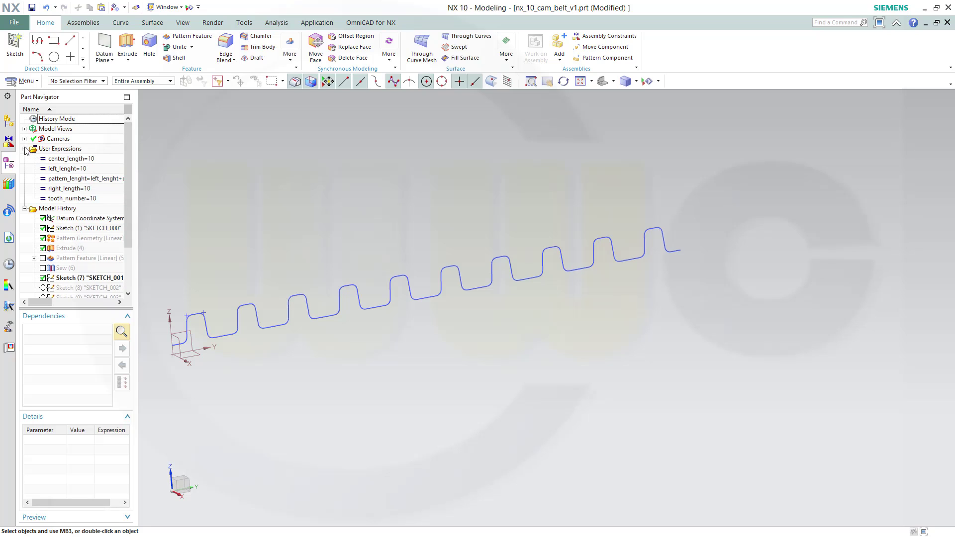
- Change tooth_number to 5, then delete the linear Pattern Feature and Sew (5)
{"action": "double_click", "coordinate": [100, 200]}
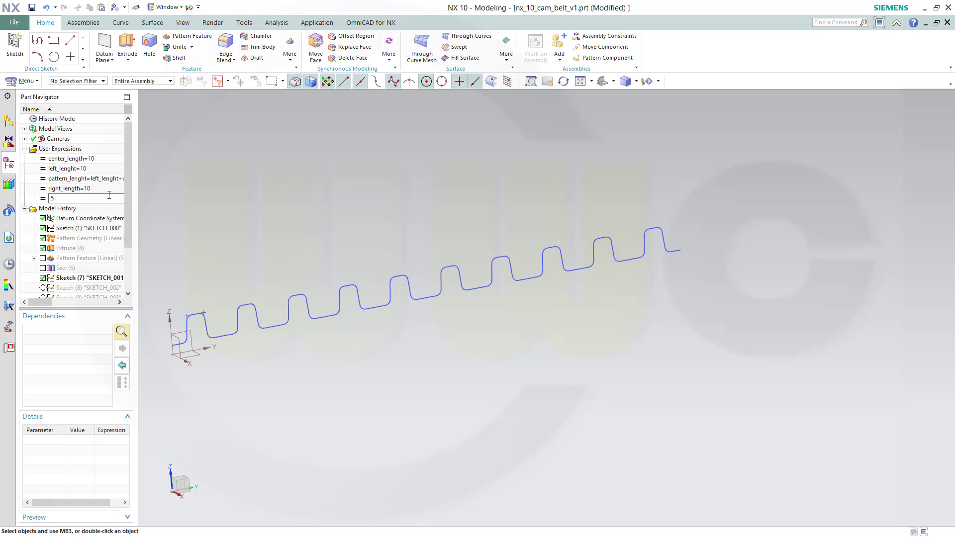
{"action": "key", "text": "Return"}
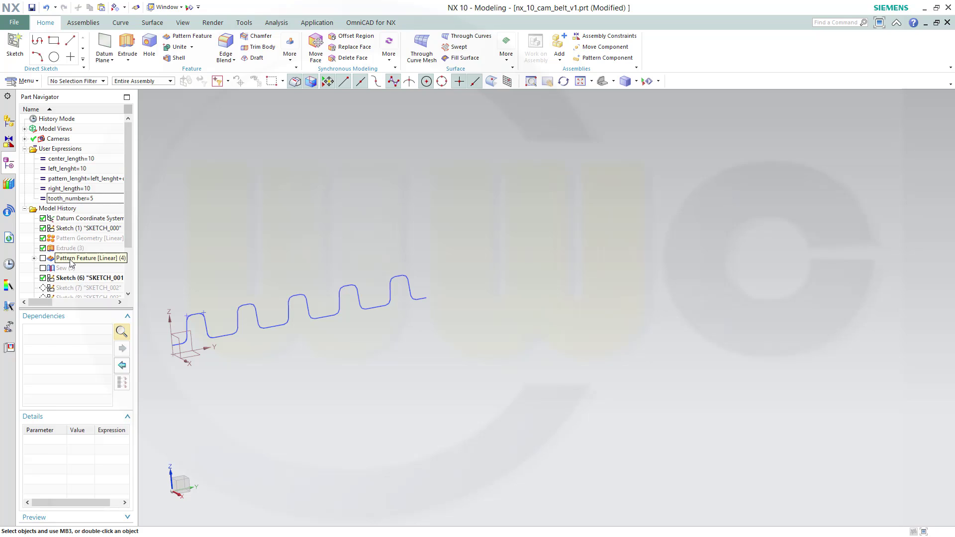
{"action": "left_click", "coordinate": [74, 258]}
{"action": "left_click", "coordinate": [64, 270], "text": "shift"}
{"action": "right_click", "coordinate": [63, 272]}
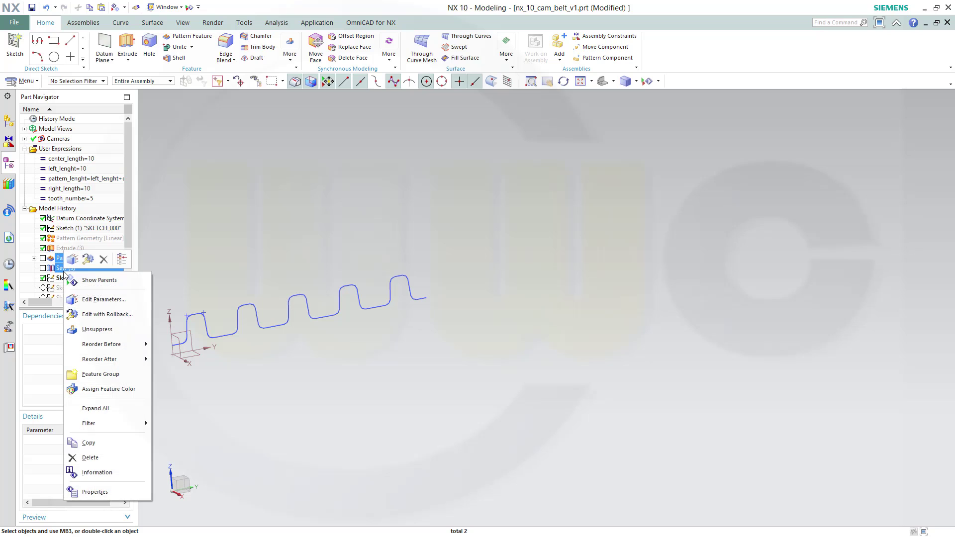
{"action": "left_click", "coordinate": [91, 458]}
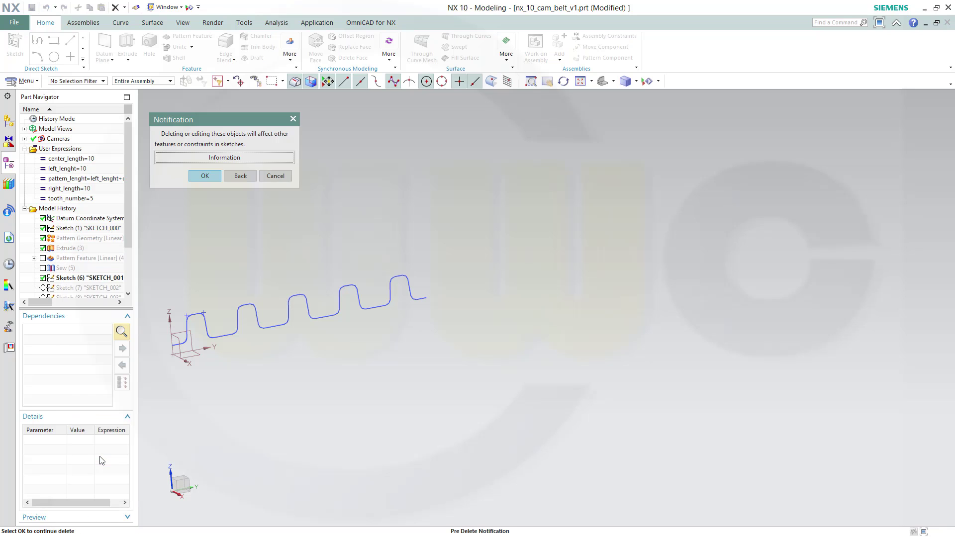
{"action": "left_click", "coordinate": [202, 177]}
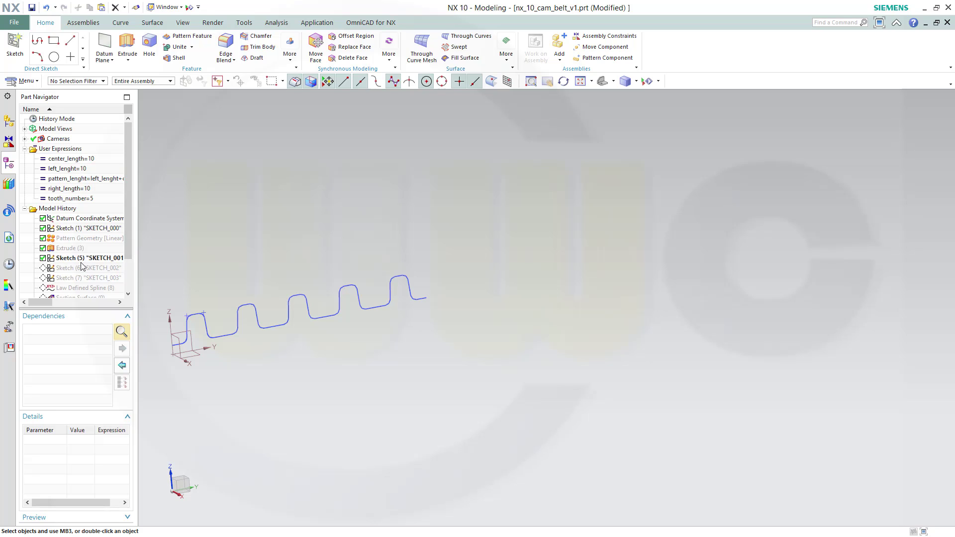
- Make Sketch (6) and then Sketch (7) current, fitting all curves in view
{"action": "right_click", "coordinate": [74, 272]}
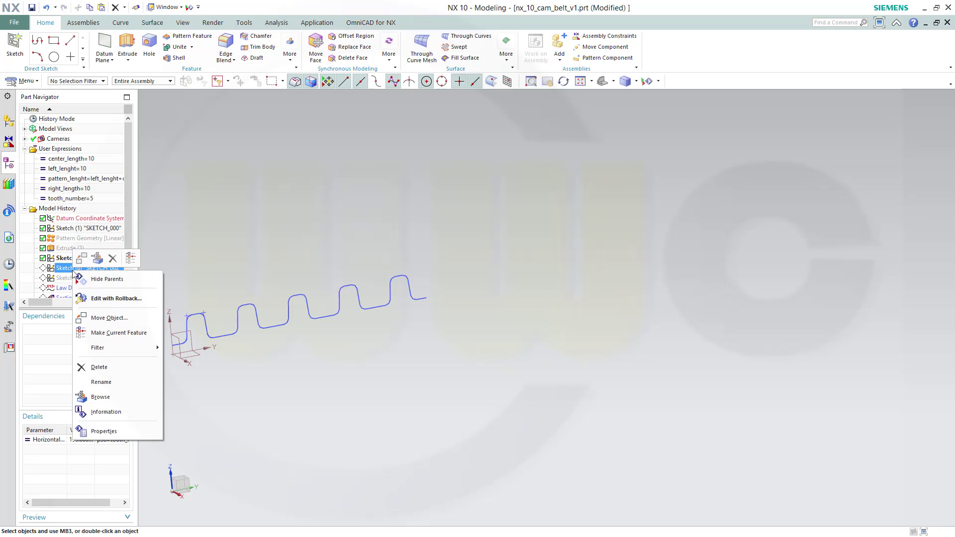
{"action": "left_click", "coordinate": [110, 334]}
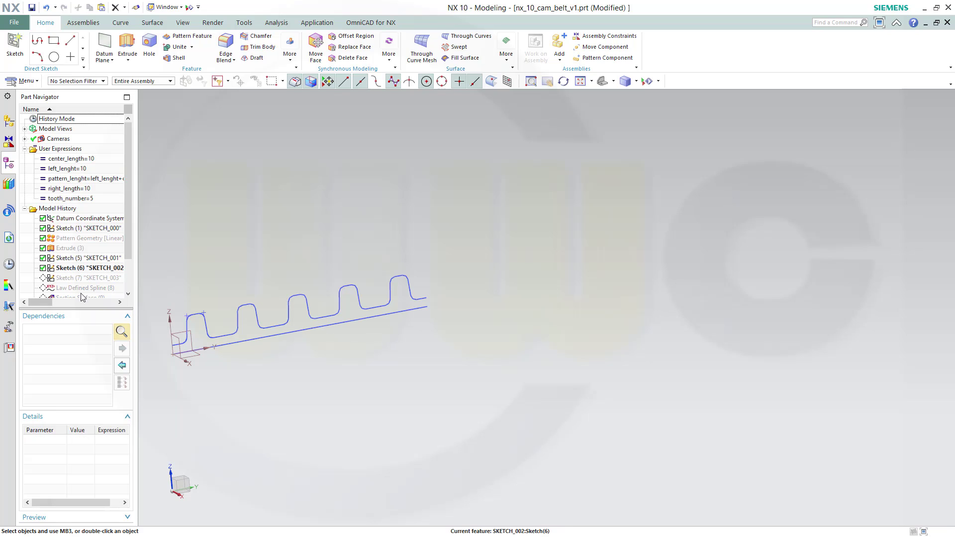
{"action": "right_click", "coordinate": [72, 278]}
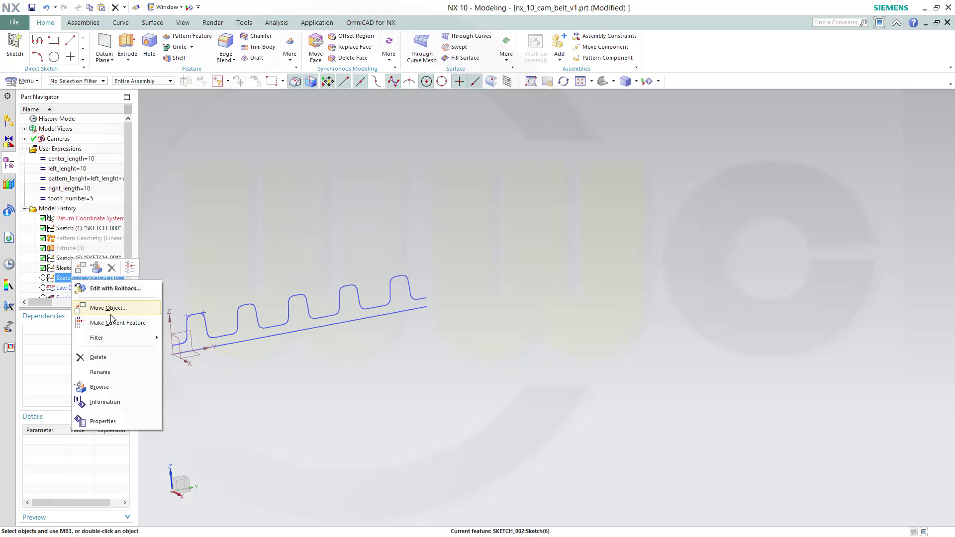
{"action": "left_click", "coordinate": [113, 323]}
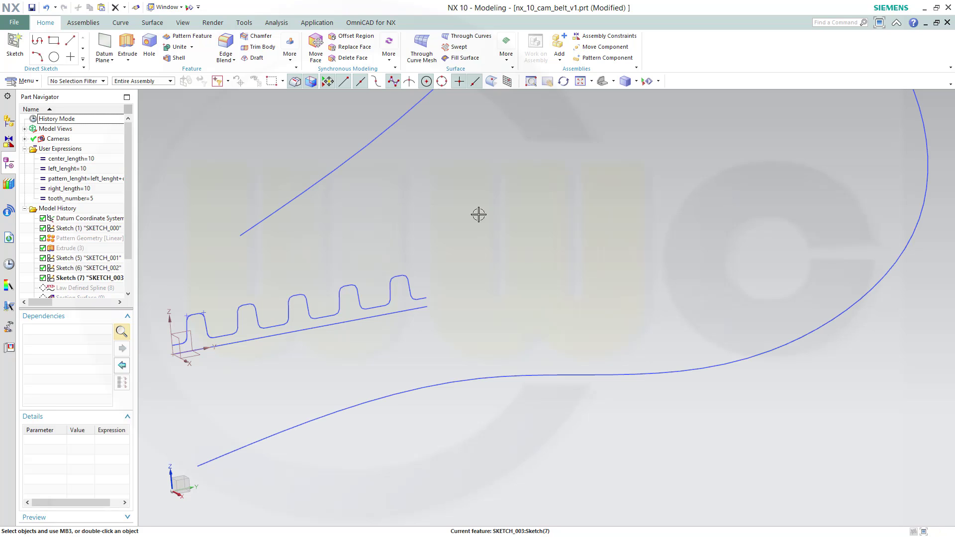
{"action": "key", "text": "ctrl+f"}
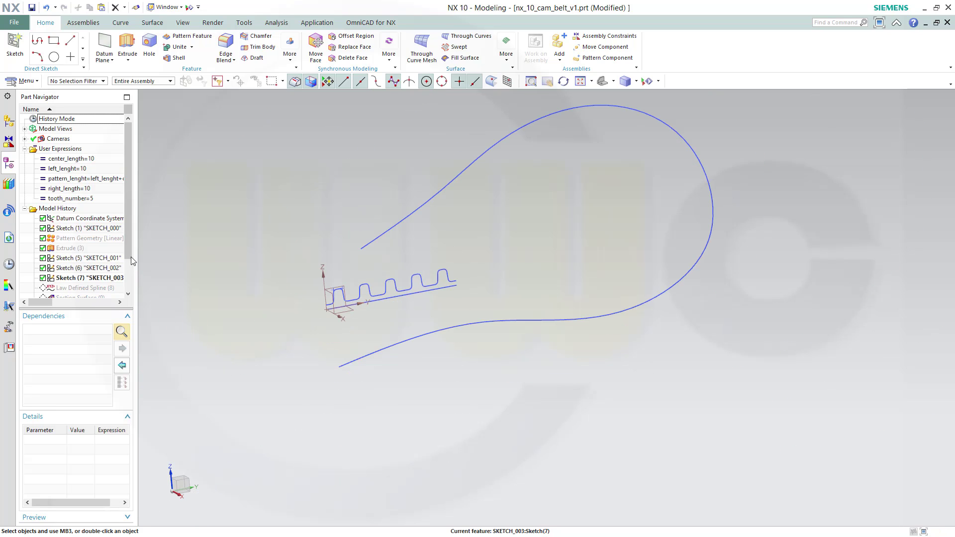
{"action": "scroll", "coordinate": [132, 252], "scroll_direction": "down", "scroll_amount": 1}
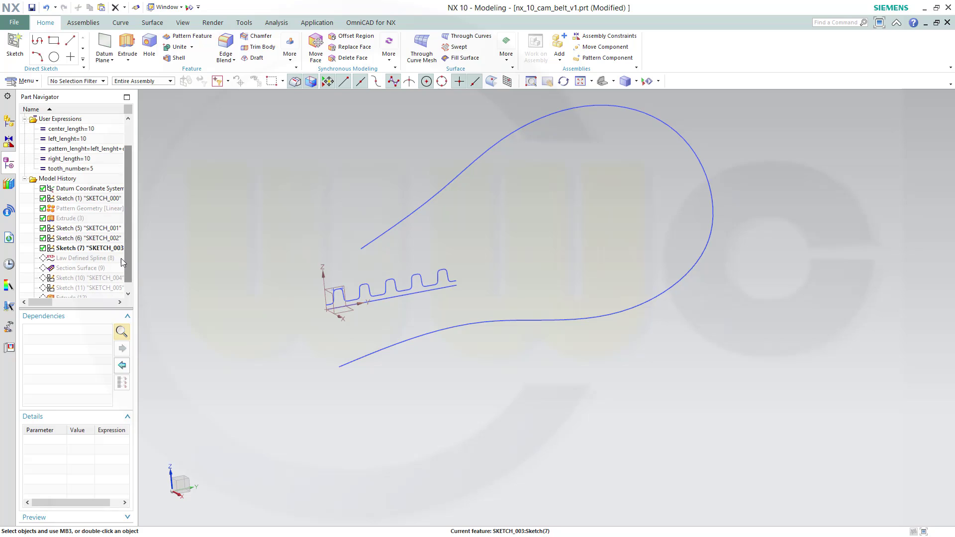
- Set the tooth_number expression to 10
{"action": "double_click", "coordinate": [97, 169]}
{"action": "type", "text": "10"}
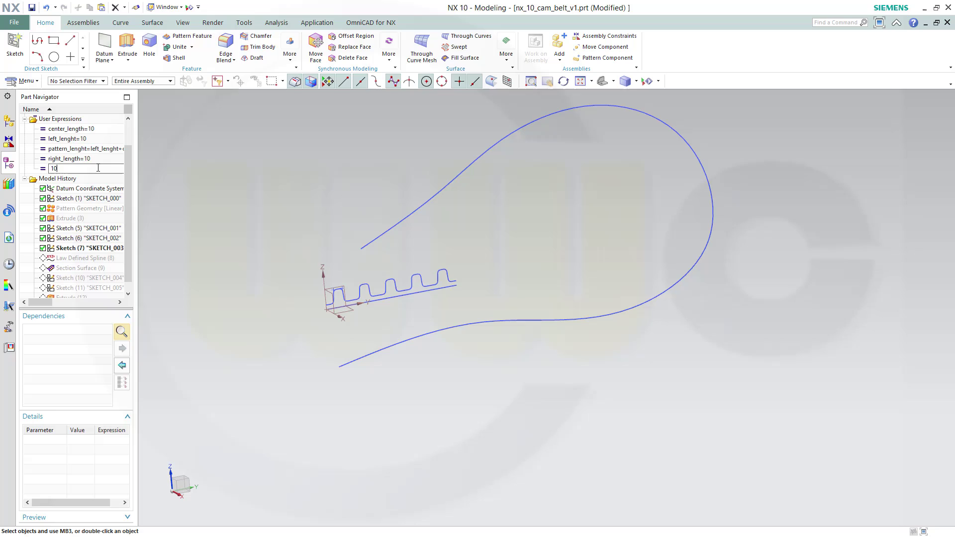
{"action": "key", "text": "Return"}
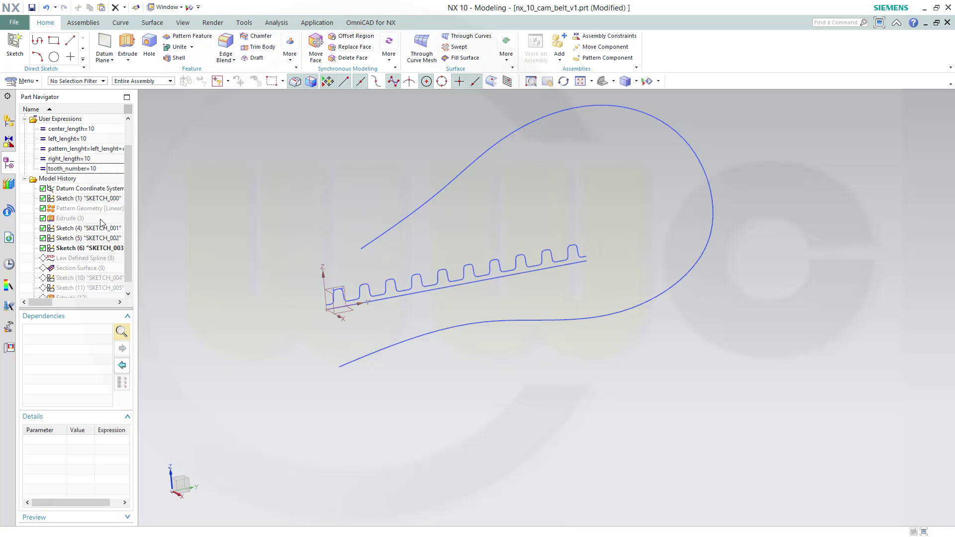
- Make Law Defined Spline (8) current and re-accept its Law Curve settings
{"action": "right_click", "coordinate": [72, 262]}
{"action": "left_click", "coordinate": [119, 334]}
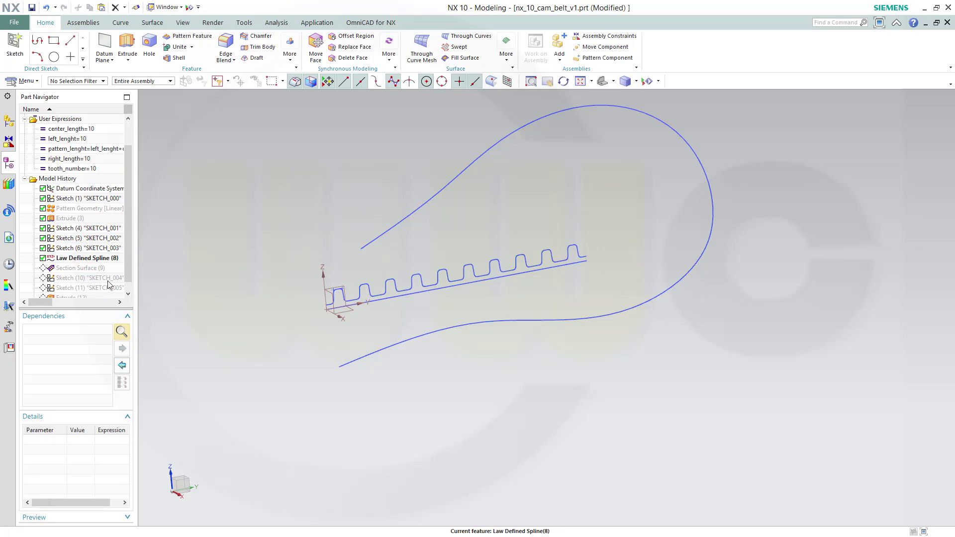
{"action": "double_click", "coordinate": [69, 258]}
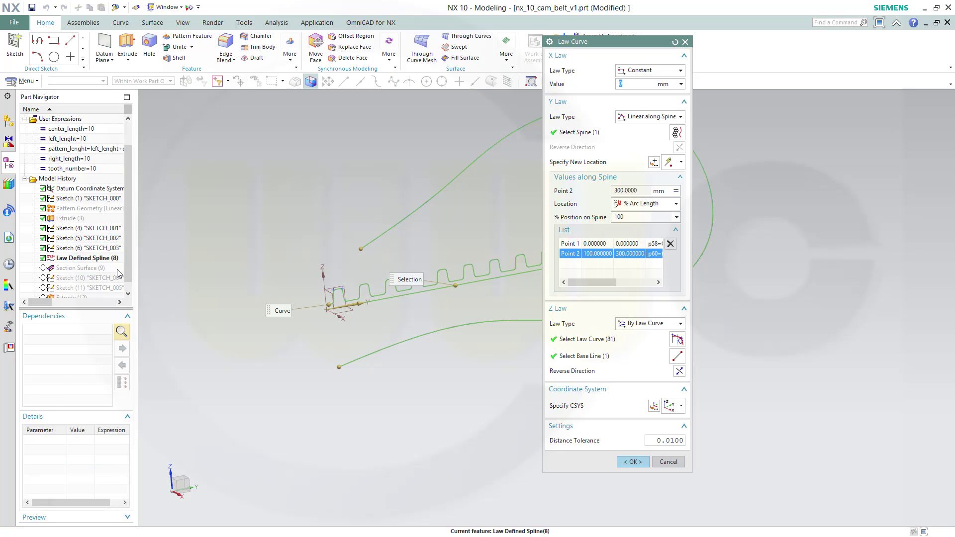
{"action": "middle_click_drag", "start_coordinate": [388, 244], "coordinate": [349, 245], "text": "shift"}
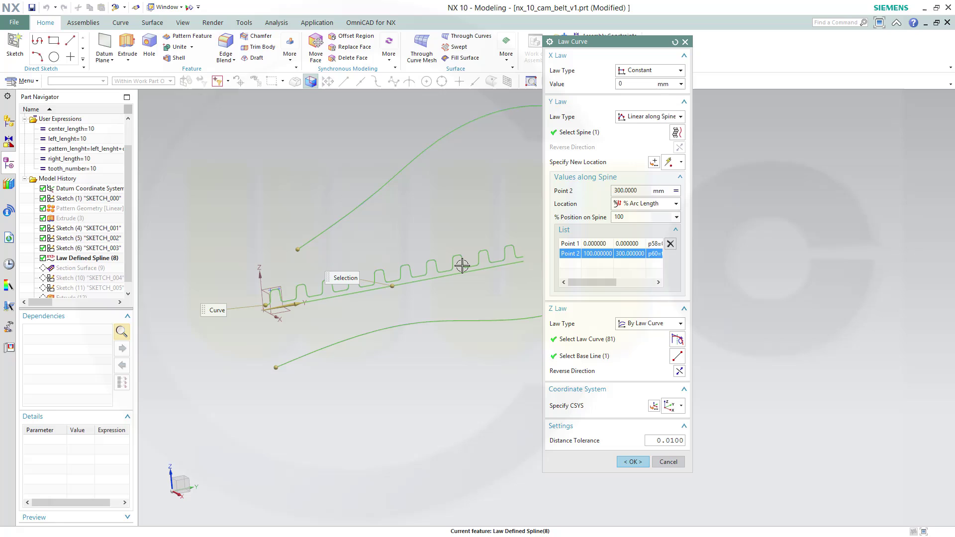
{"action": "left_click", "coordinate": [628, 463]}
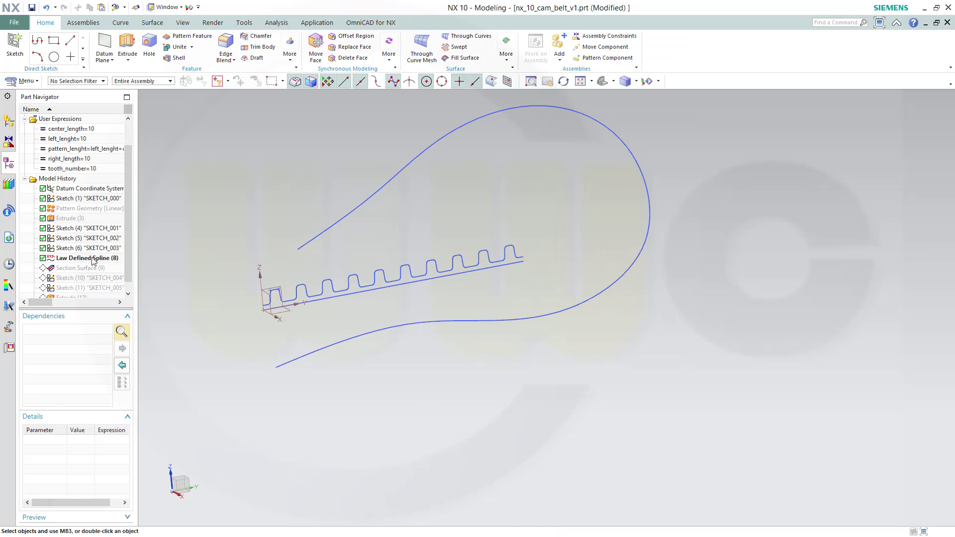
- Make Section Surface (9) current, then change tooth_number to 5 and back to 10
{"action": "right_click", "coordinate": [80, 268]}
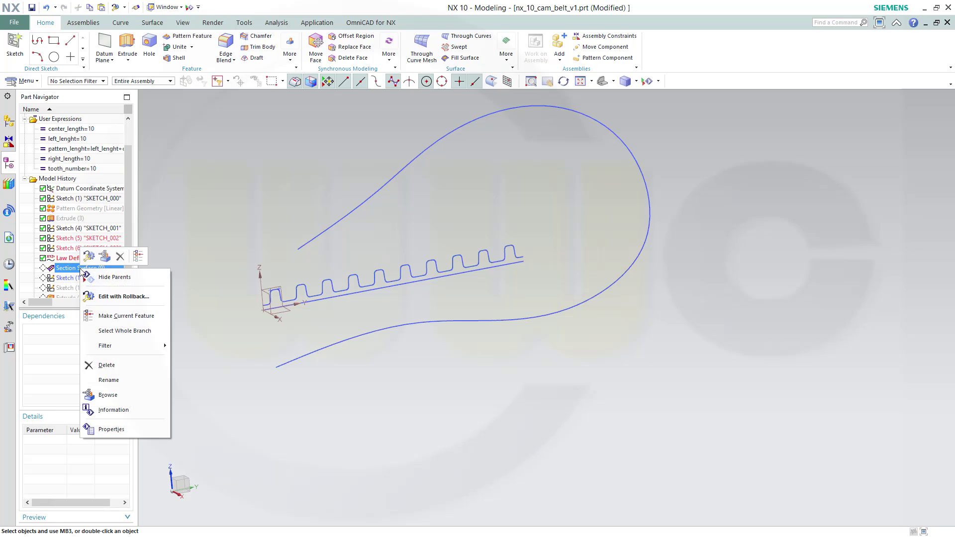
{"action": "left_click", "coordinate": [128, 316]}
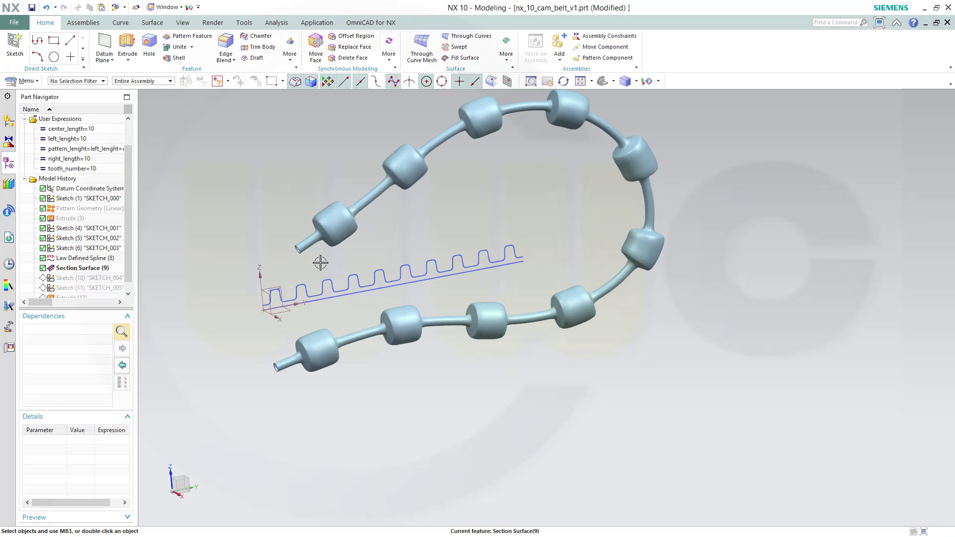
{"action": "left_click", "coordinate": [107, 169]}
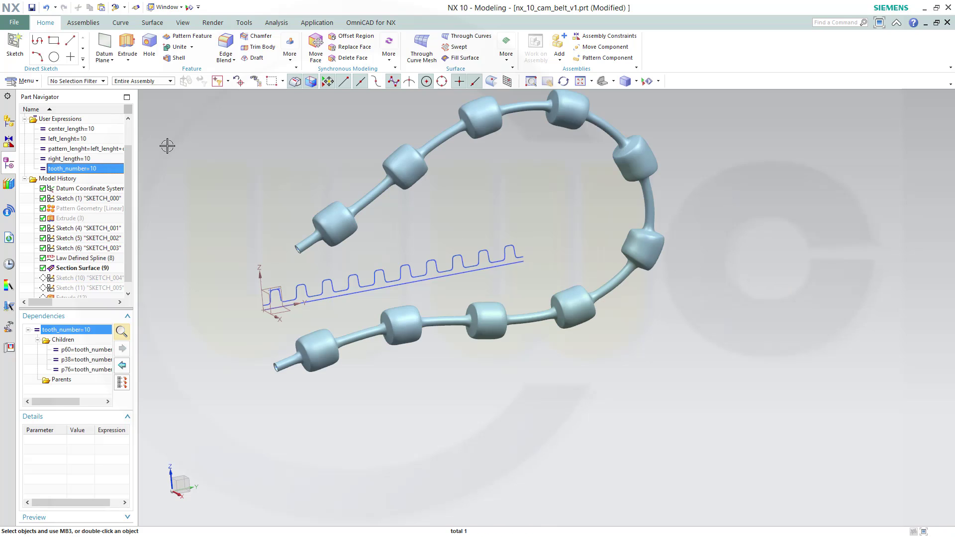
{"action": "left_click", "coordinate": [101, 168]}
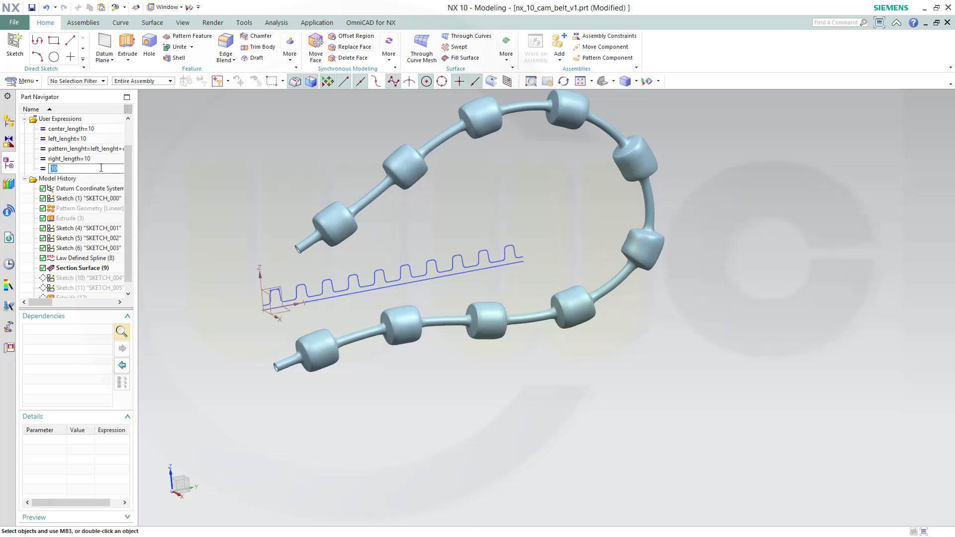
{"action": "key", "text": "Return"}
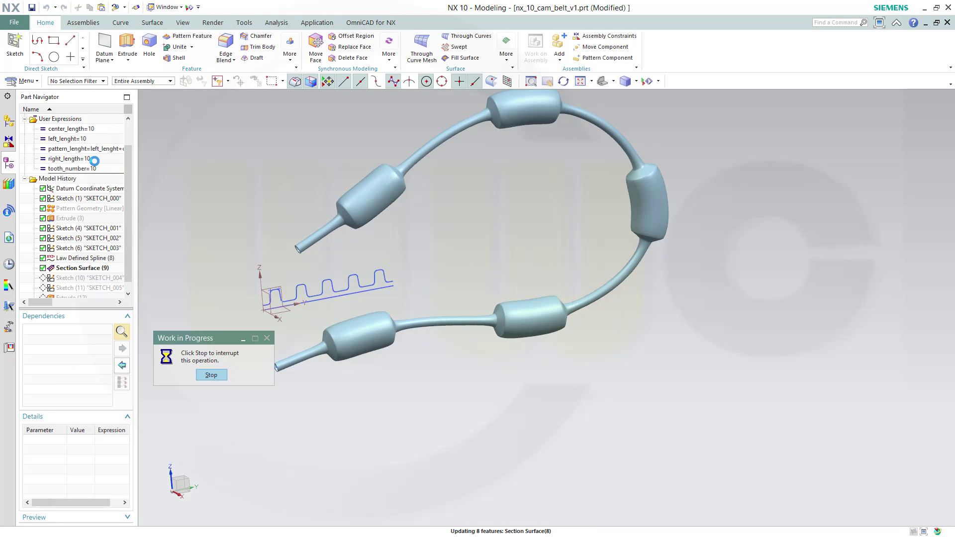
{"action": "left_click", "coordinate": [98, 169]}
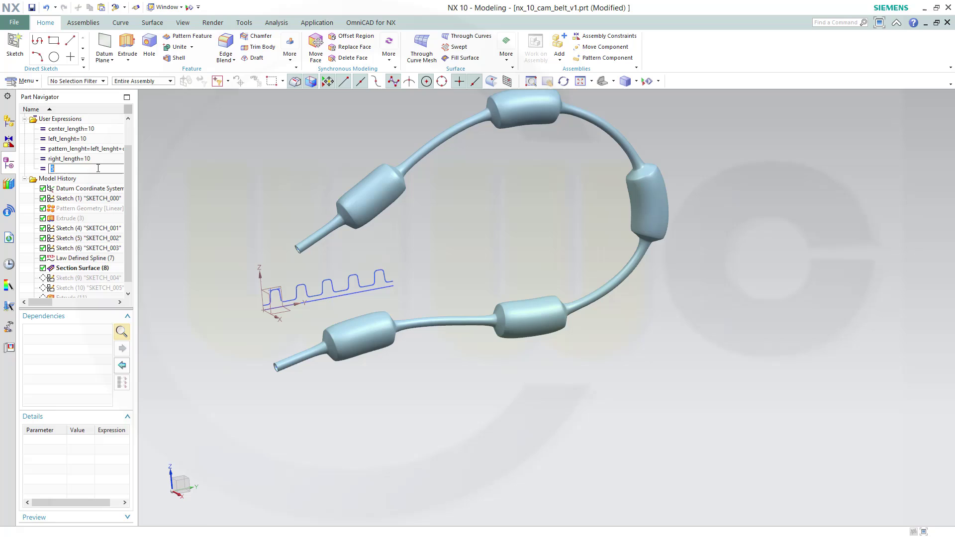
{"action": "key", "text": "Return"}
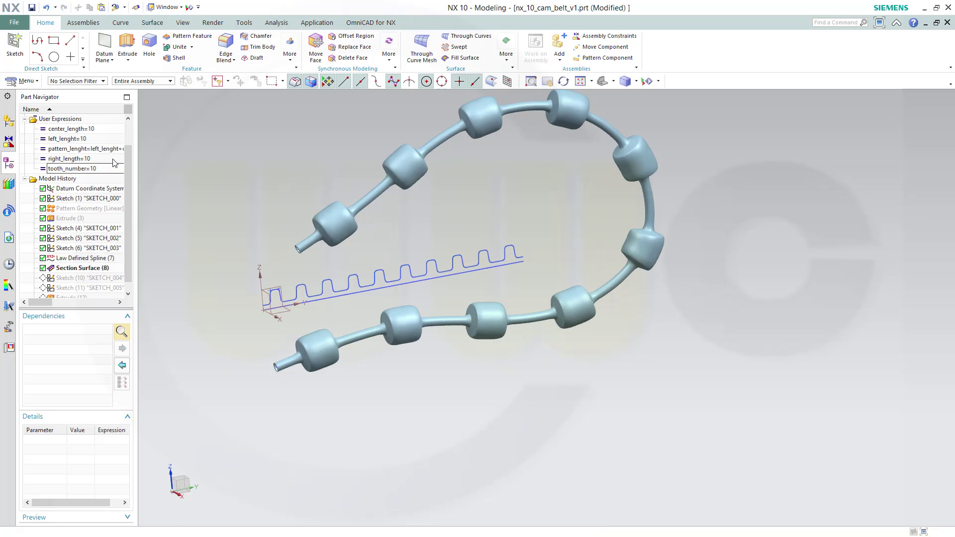
- Make Sketch (10), Sketch (11), then Extrude (12) the current feature, adding the flat strip under the ten teeth
{"action": "right_click", "coordinate": [99, 279]}
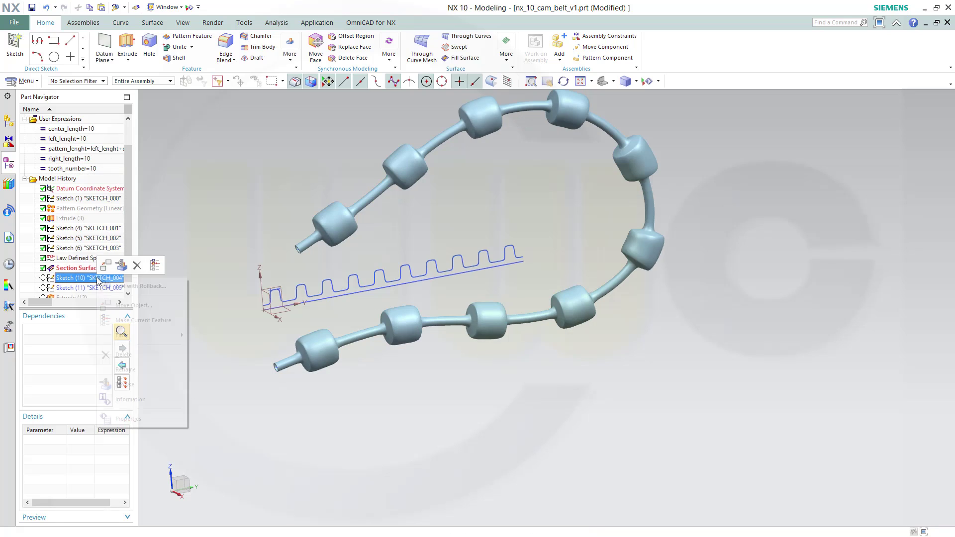
{"action": "left_click", "coordinate": [124, 322]}
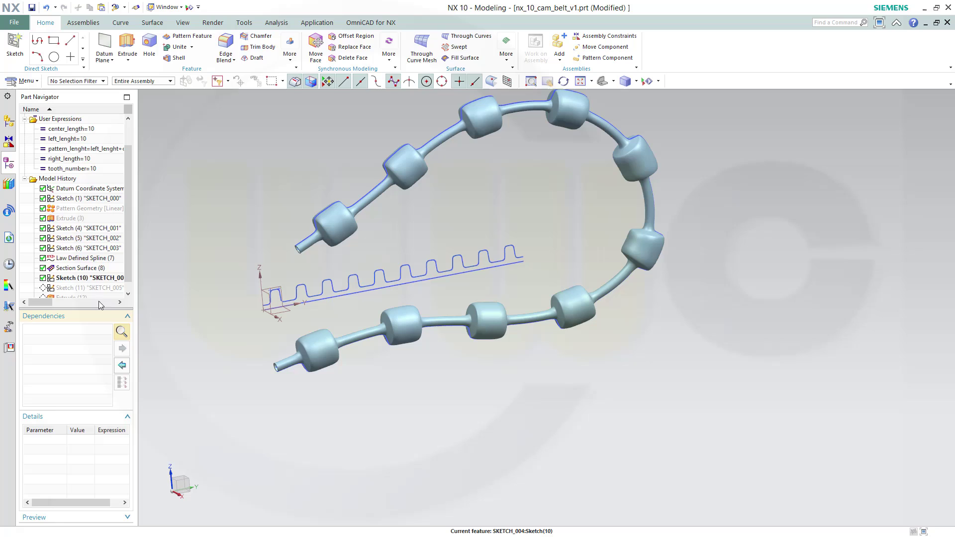
{"action": "scroll", "coordinate": [127, 277], "scroll_direction": "down", "scroll_amount": 1}
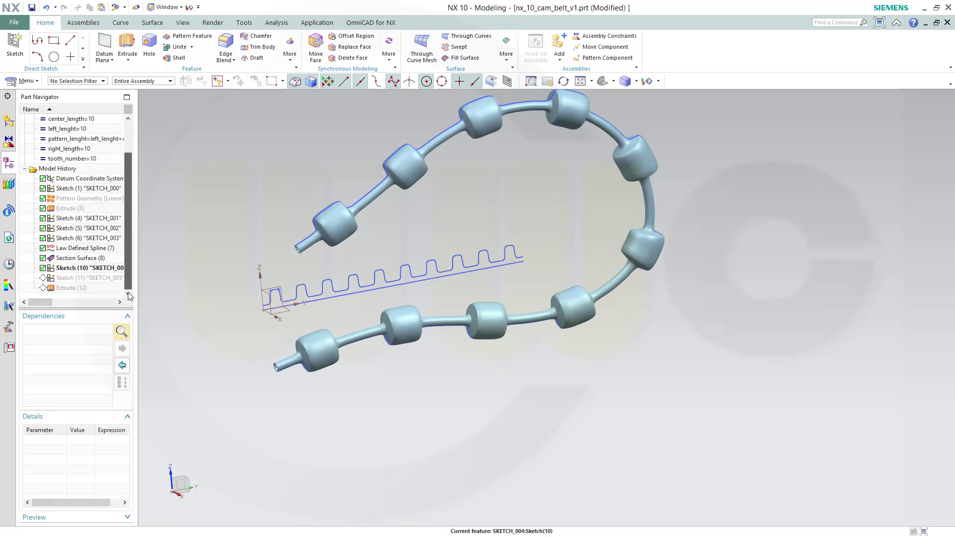
{"action": "right_click", "coordinate": [91, 279]}
{"action": "left_click", "coordinate": [121, 343]}
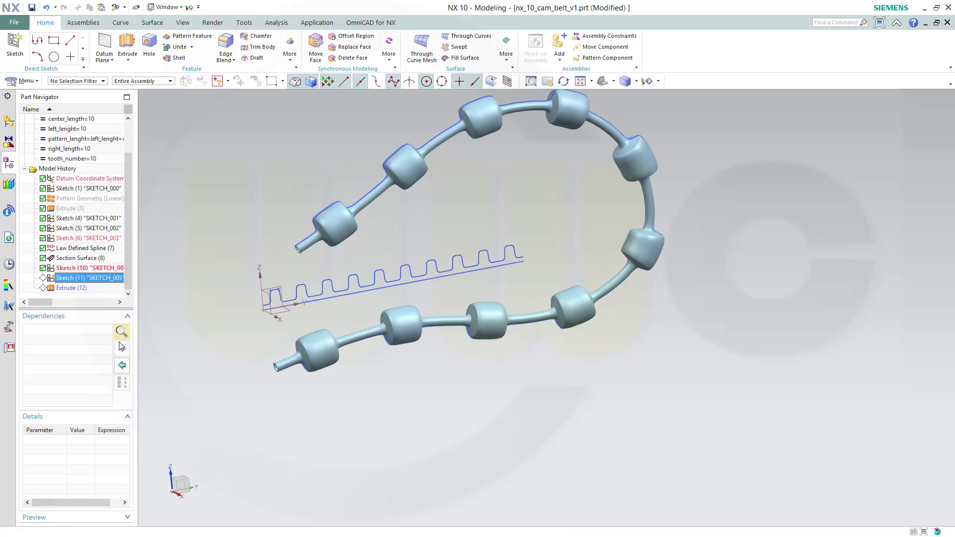
{"action": "right_click", "coordinate": [70, 288]}
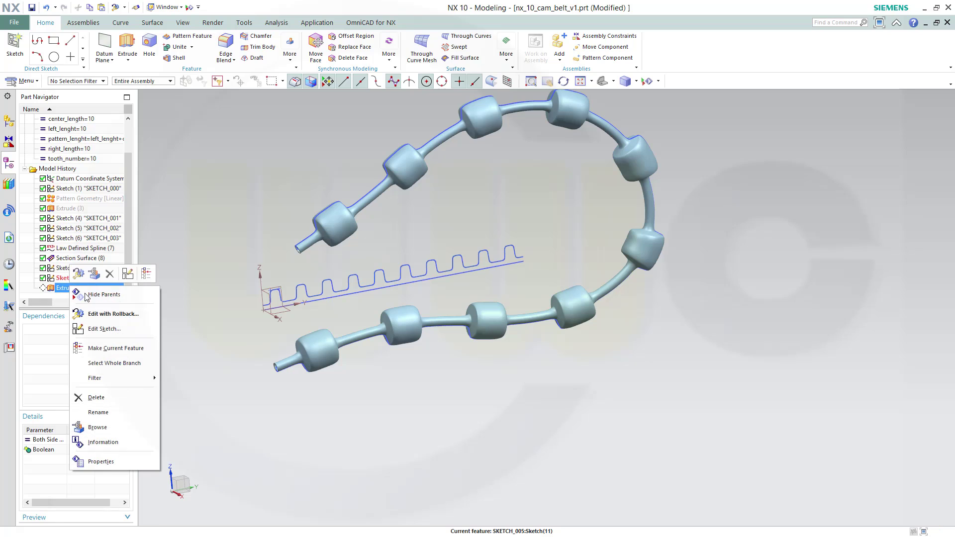
{"action": "left_click", "coordinate": [122, 350]}
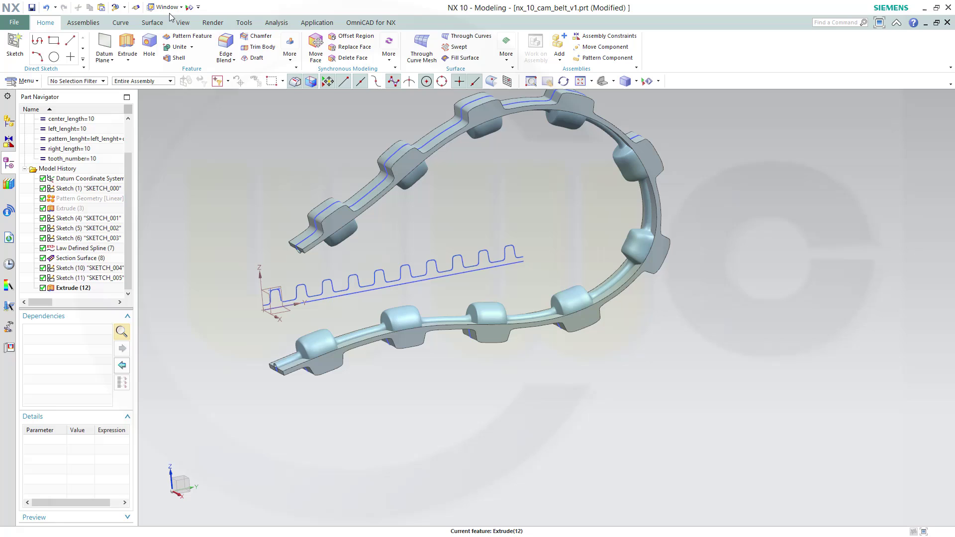
- In Show and Hide, hide the Sketches, Curves and Sheet Bodies types, leaving only the toothed belt solid
{"action": "left_click", "coordinate": [189, 8]}
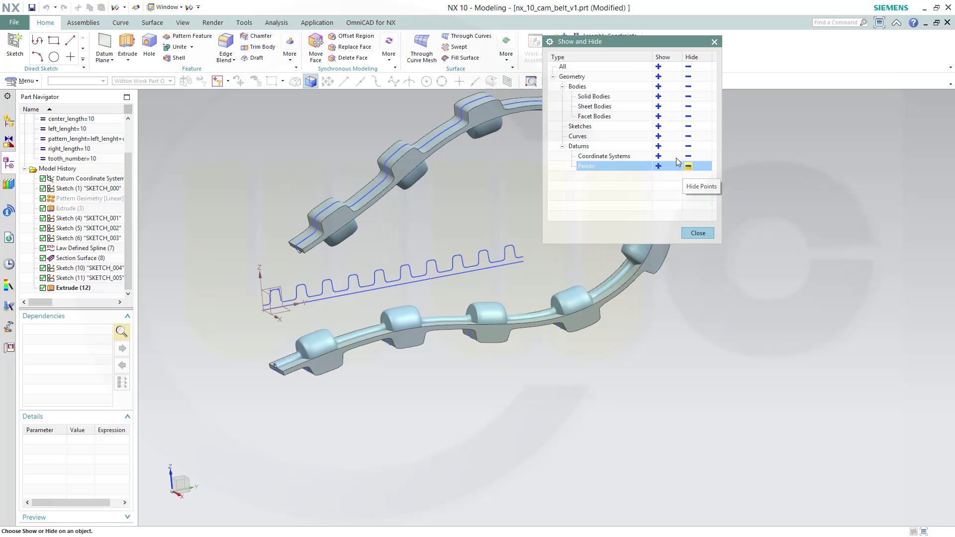
{"action": "left_click", "coordinate": [688, 125]}
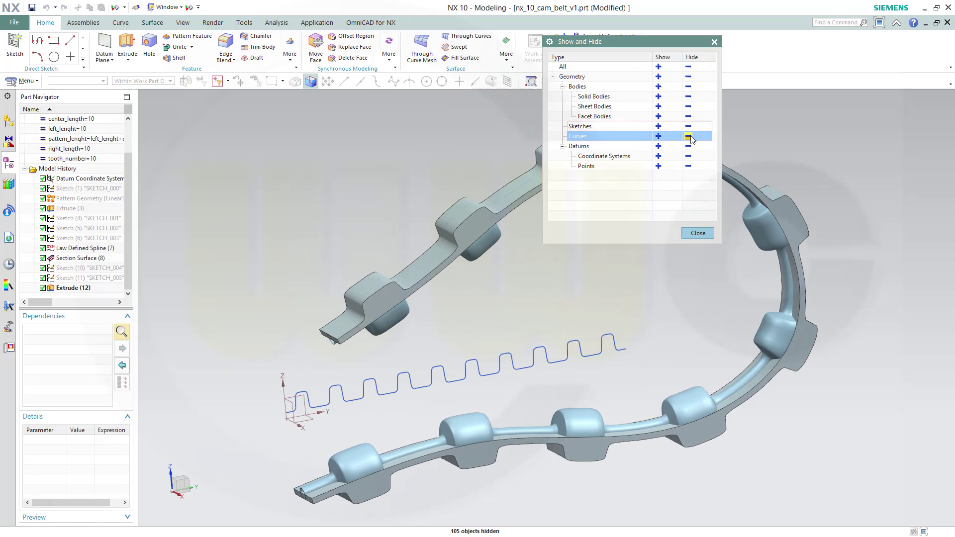
{"action": "left_click", "coordinate": [689, 137]}
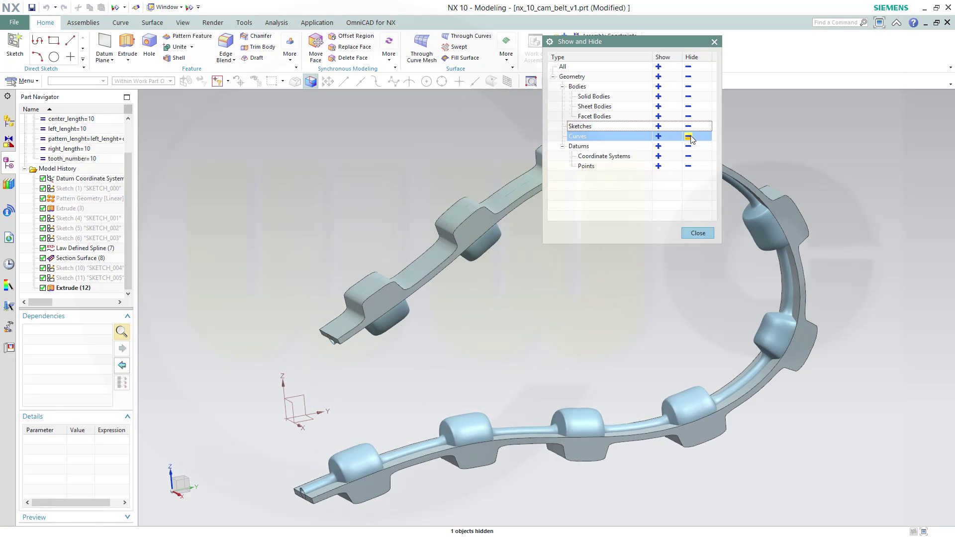
{"action": "left_click", "coordinate": [688, 107]}
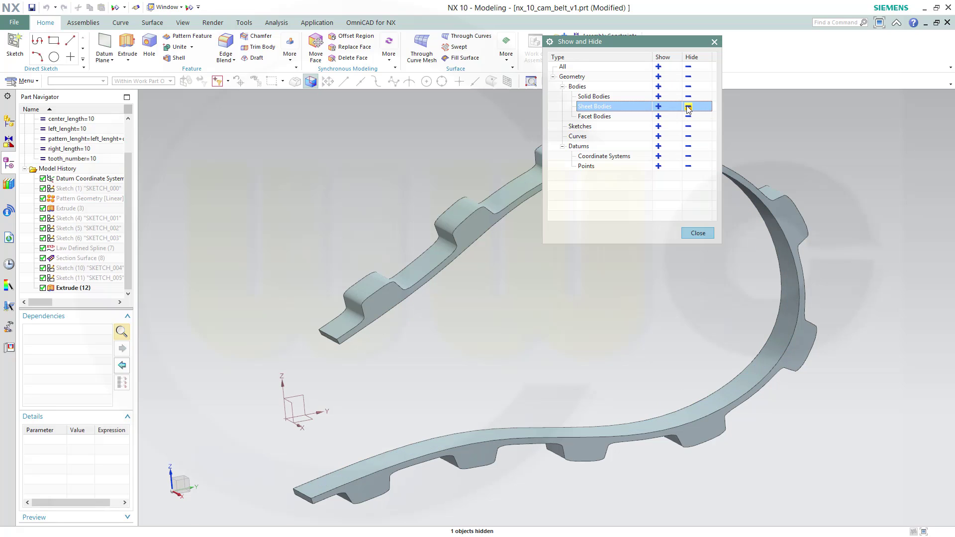
{"action": "left_click", "coordinate": [697, 234]}
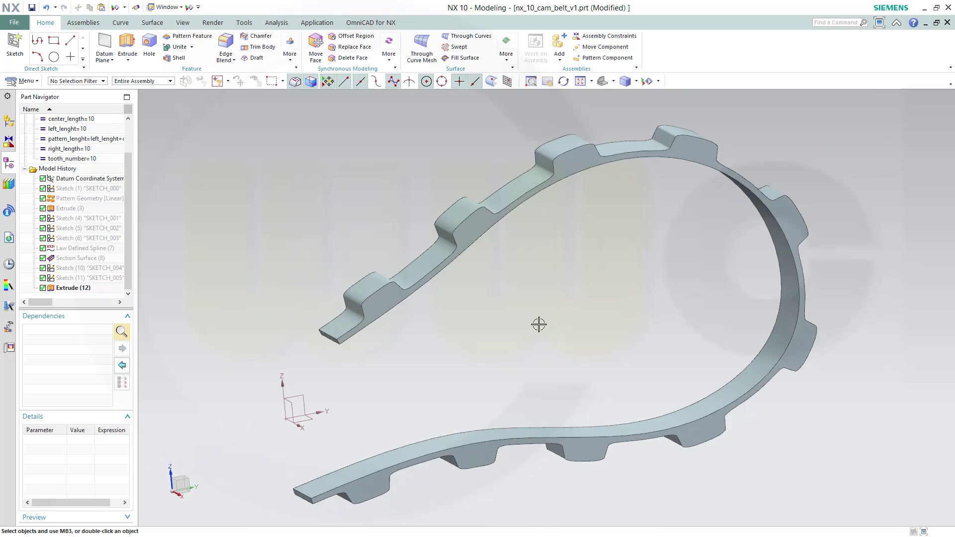